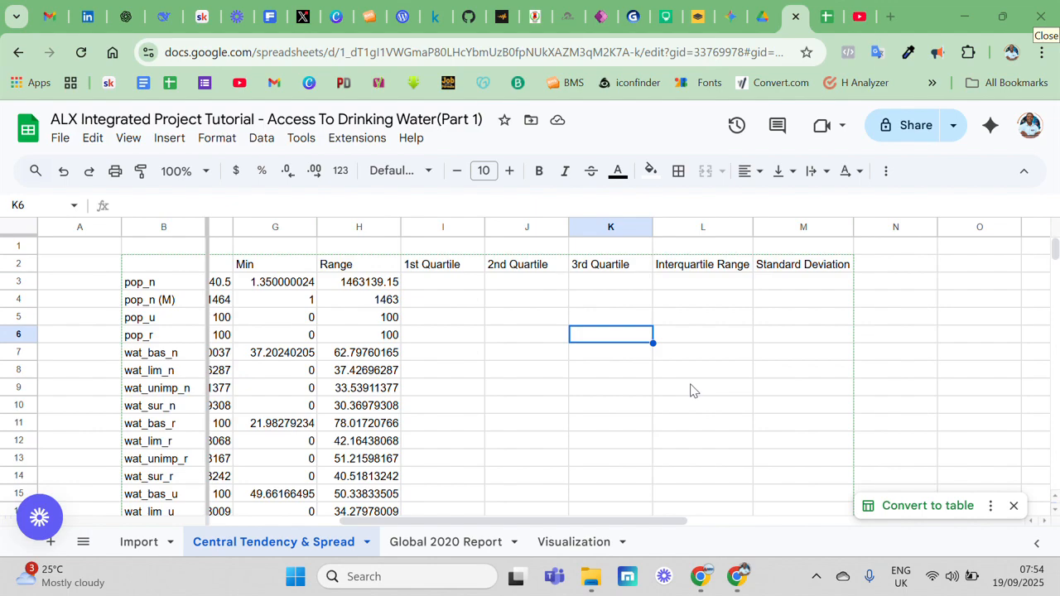
Sort the Import sheet by column D, pop_n (M), in A to Z order
{"action": "left_click", "coordinate": [454, 286]}
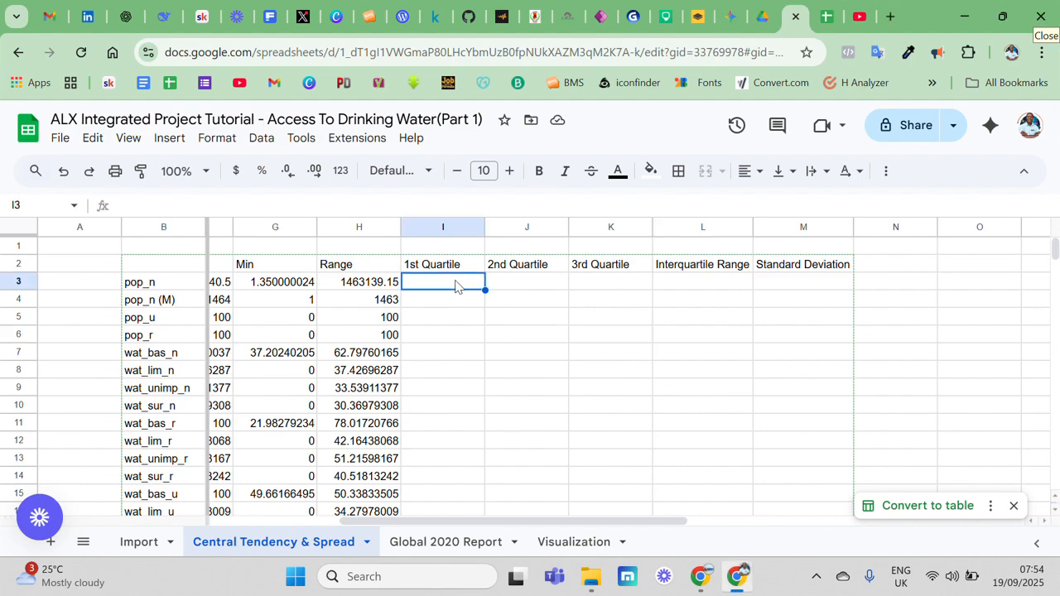
{"action": "left_click", "coordinate": [141, 542]}
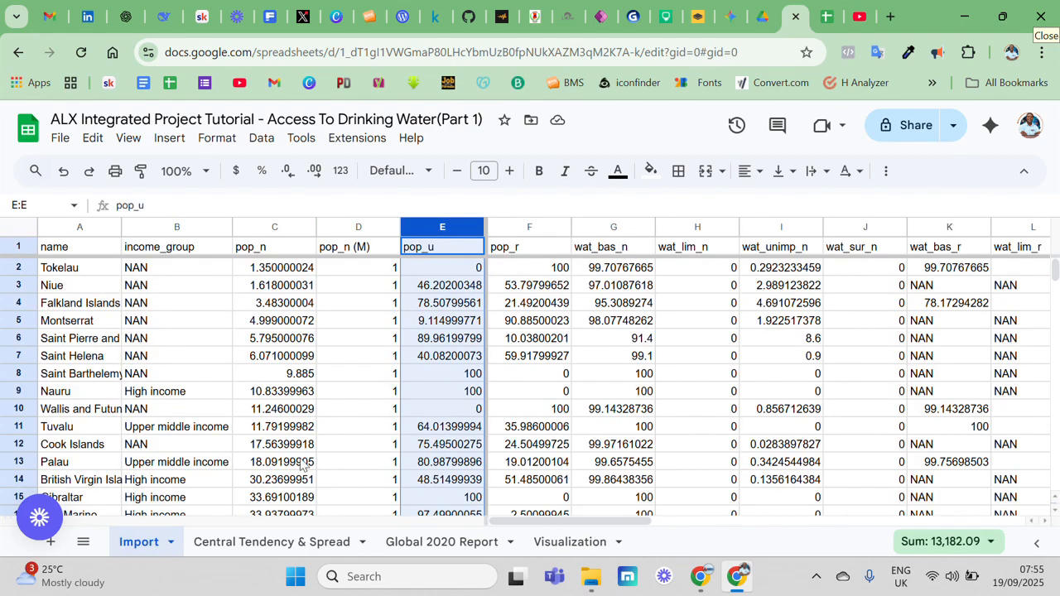
{"action": "left_click", "coordinate": [343, 227]}
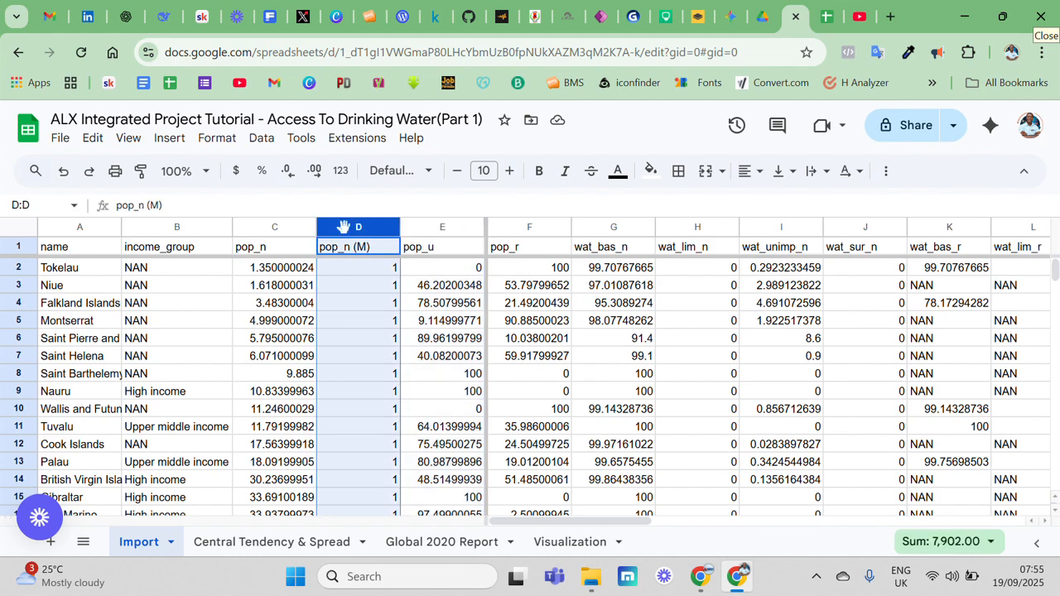
{"action": "left_click", "coordinate": [262, 139]}
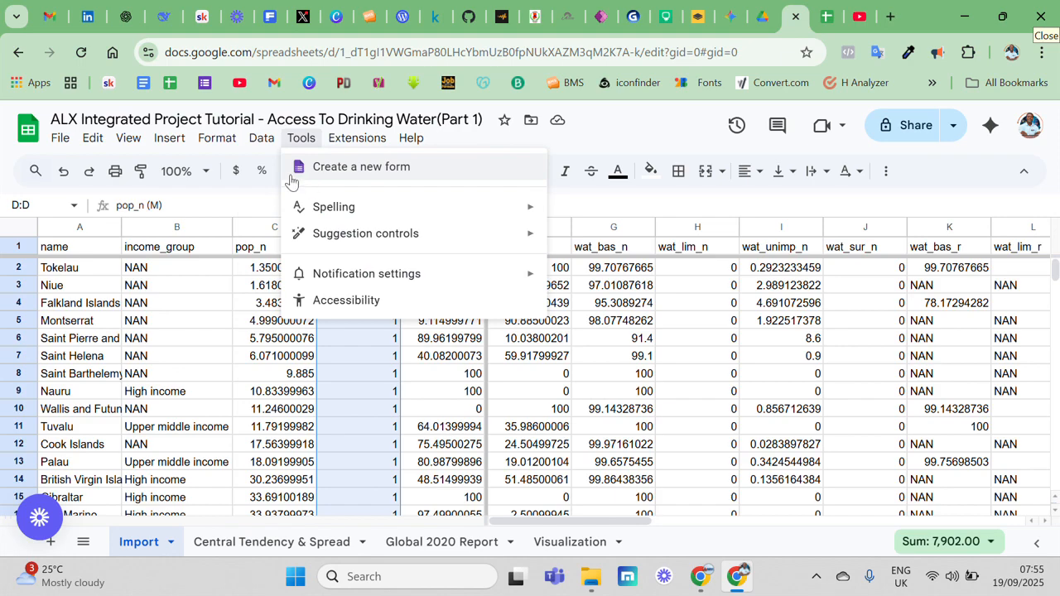
{"action": "mouse_move", "coordinate": [337, 170]}
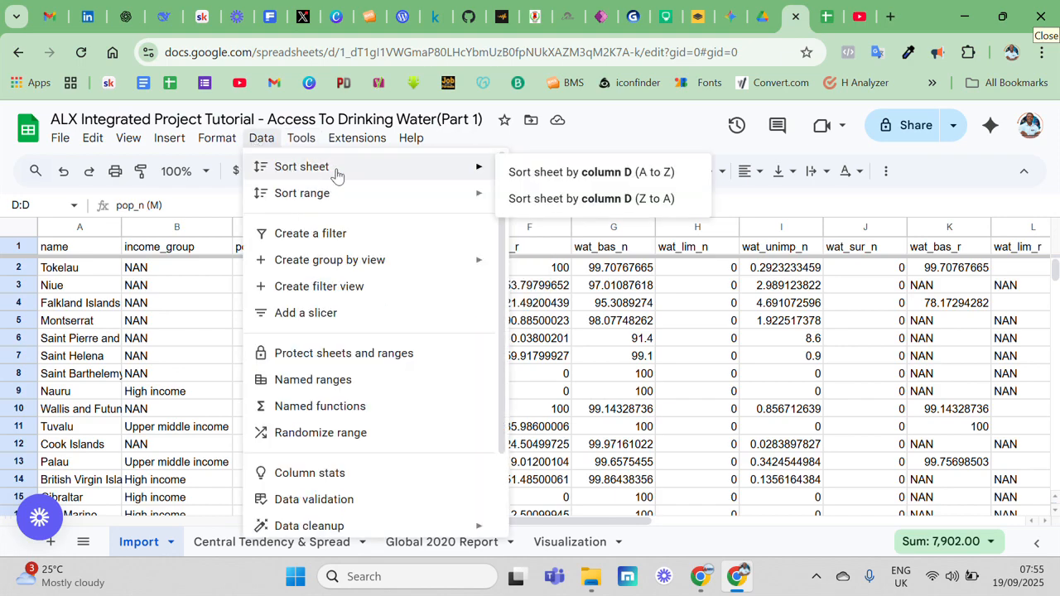
{"action": "left_click", "coordinate": [539, 172]}
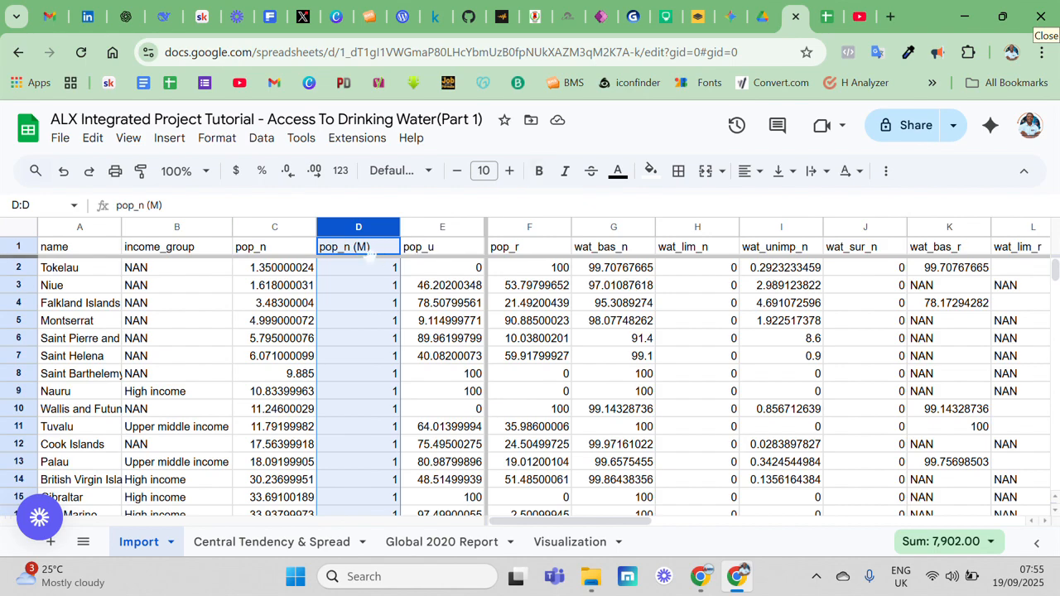
{"action": "left_click", "coordinate": [262, 141]}
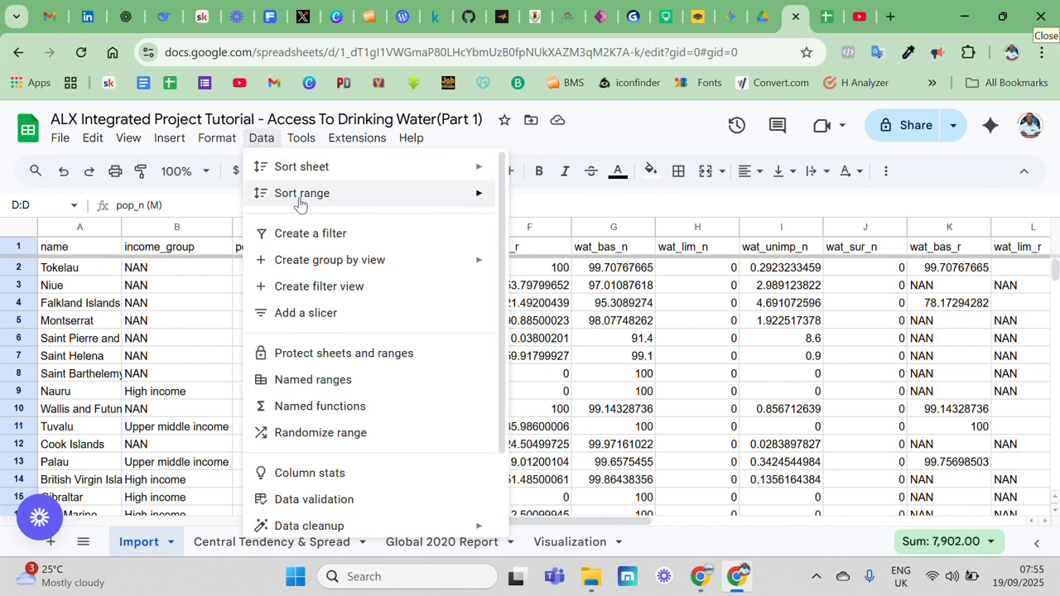
{"action": "mouse_move", "coordinate": [328, 193]}
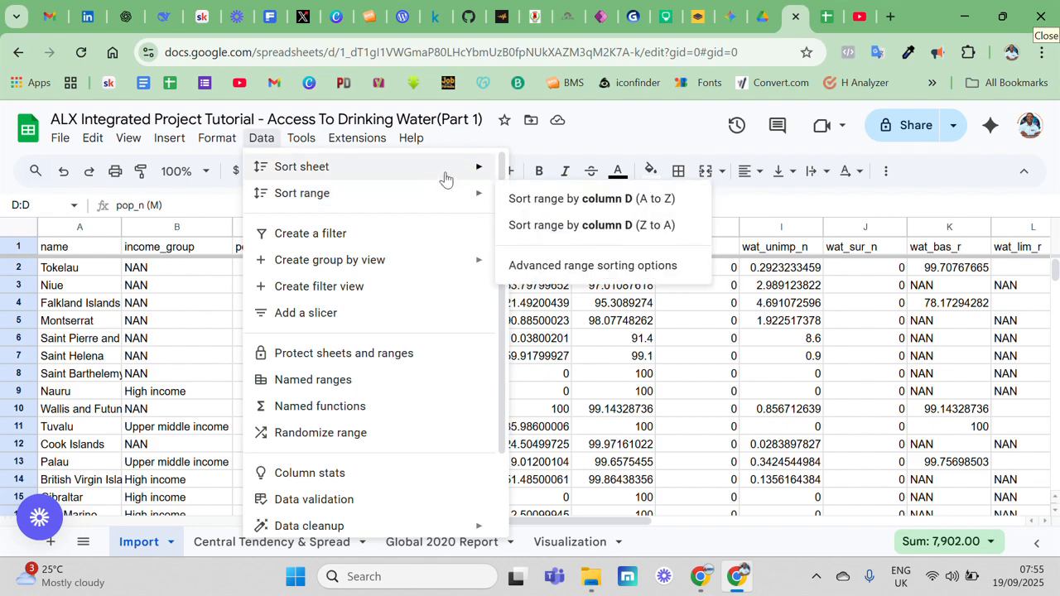
{"action": "mouse_move", "coordinate": [448, 174]}
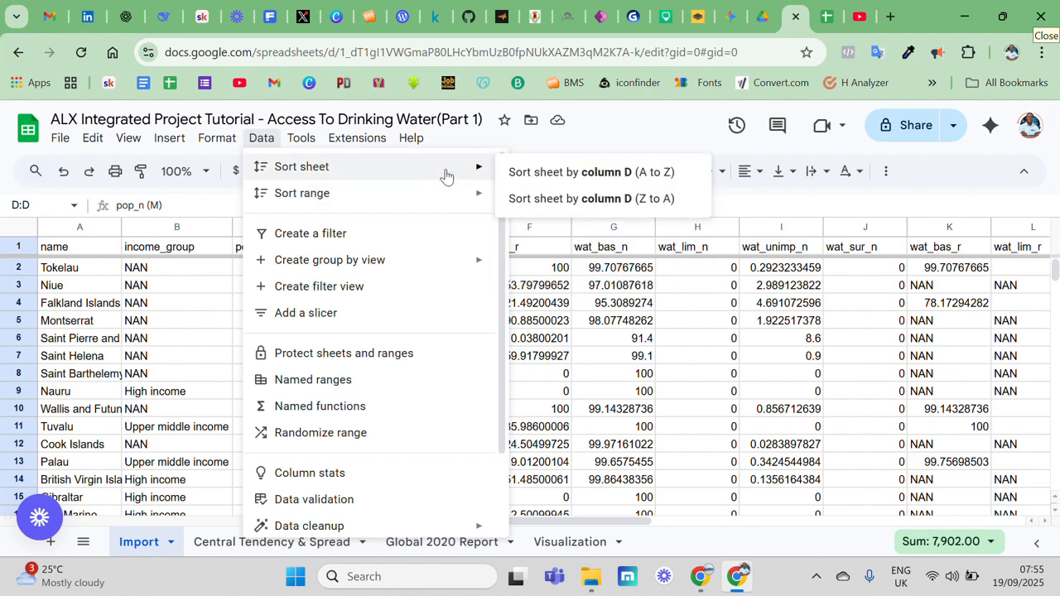
{"action": "left_click", "coordinate": [534, 174]}
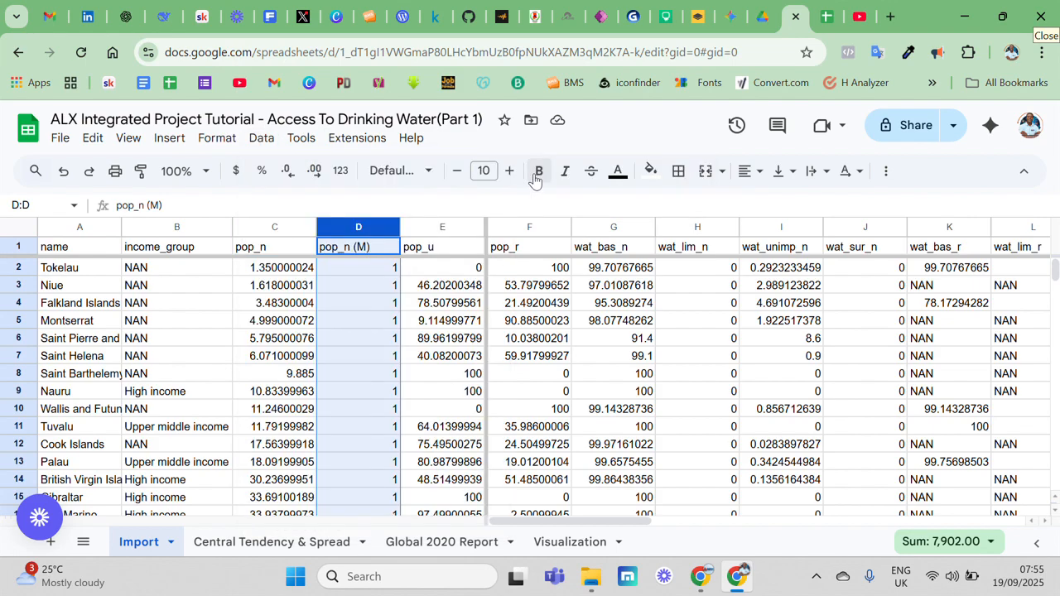
On the Central Tendency & Spread sheet, write the pop_n 1st Quartile formula in I3 as =QUARTILE(Import!C2:C214, 1)
{"action": "left_click", "coordinate": [300, 544]}
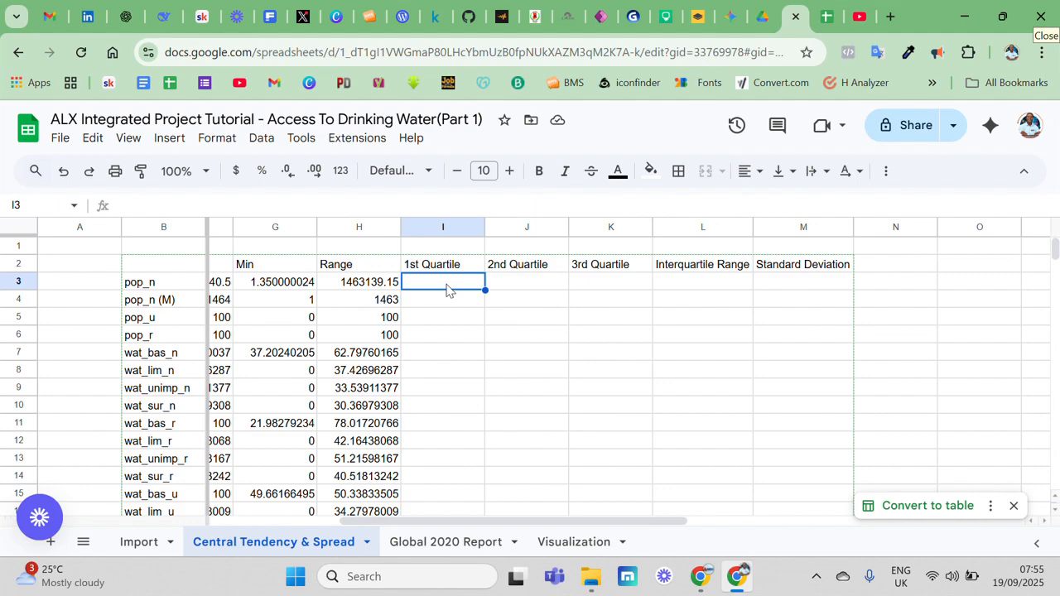
{"action": "type", "text": "="}
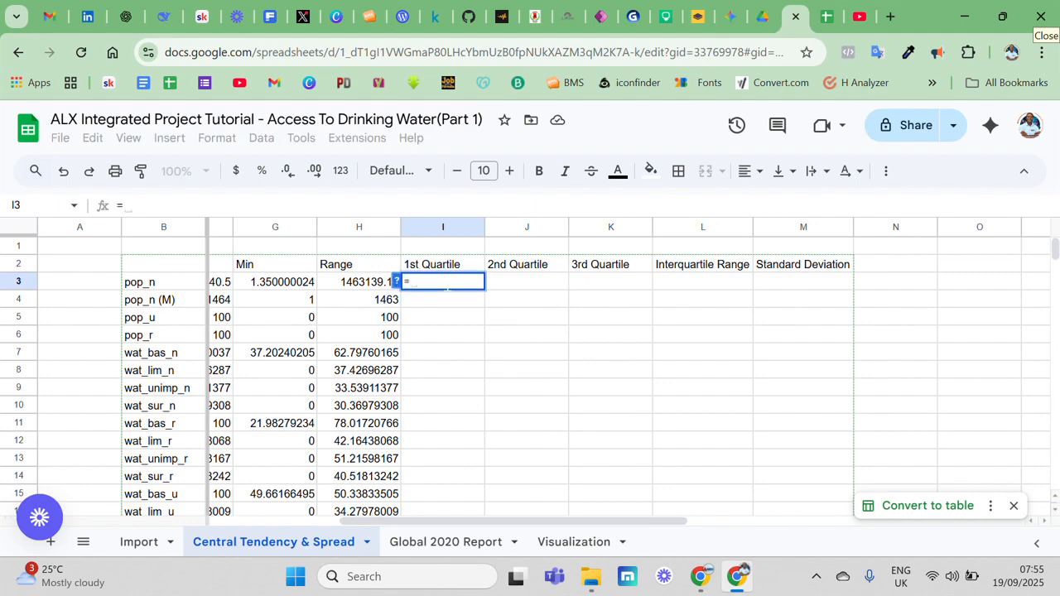
{"action": "type", "text": "q"}
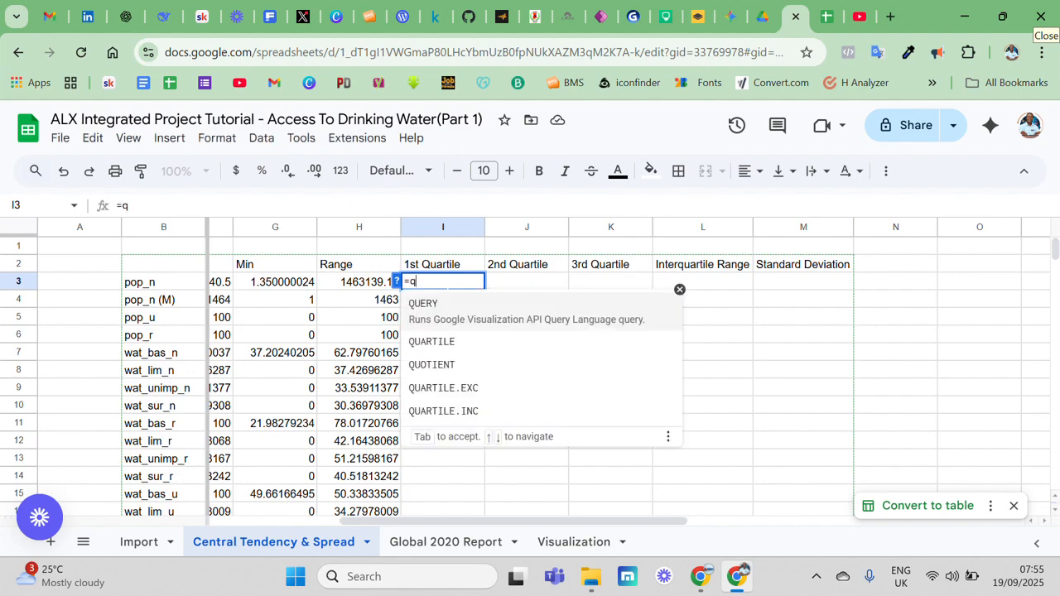
{"action": "left_click", "coordinate": [456, 341]}
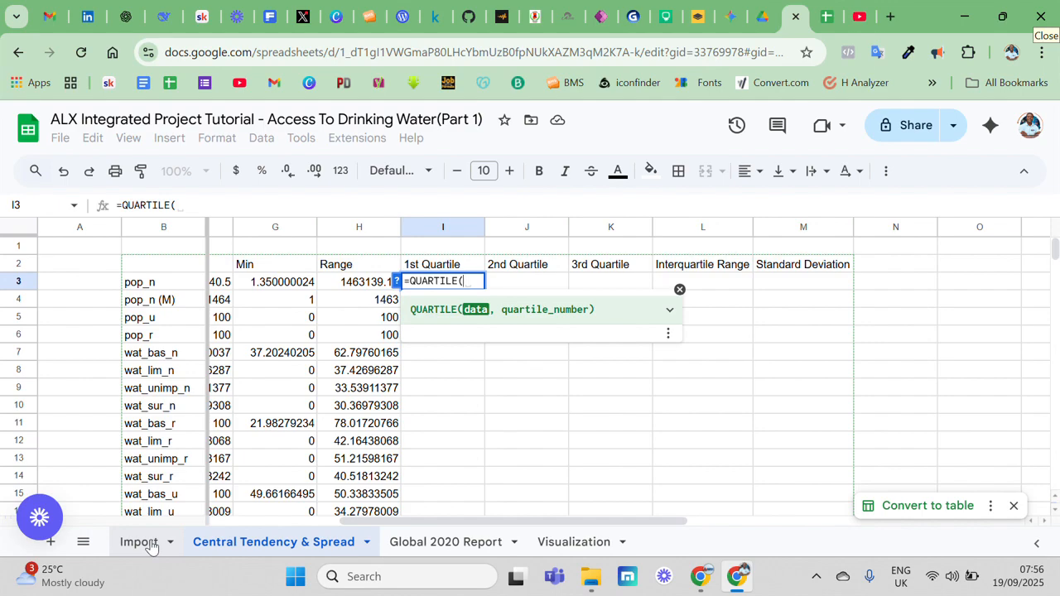
{"action": "type", "text": "Impor"}
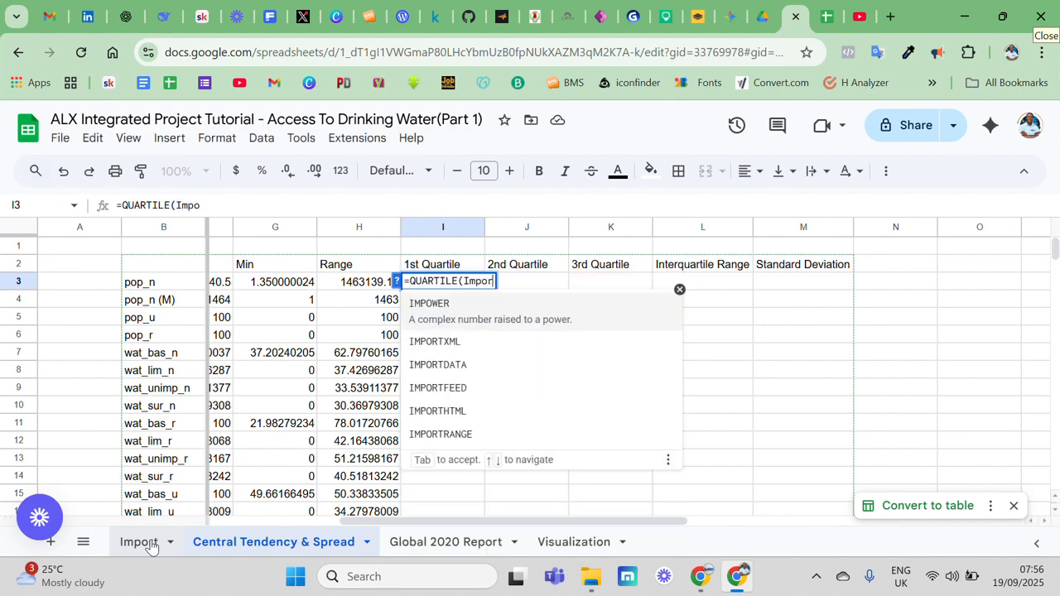
{"action": "type", "text": "t"}
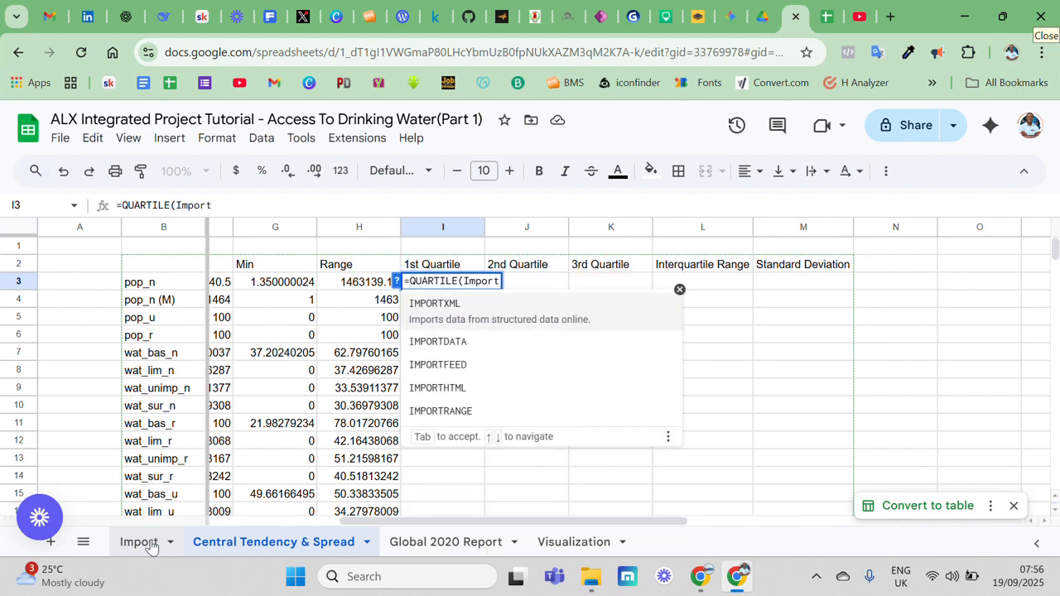
{"action": "type", "text": "!"}
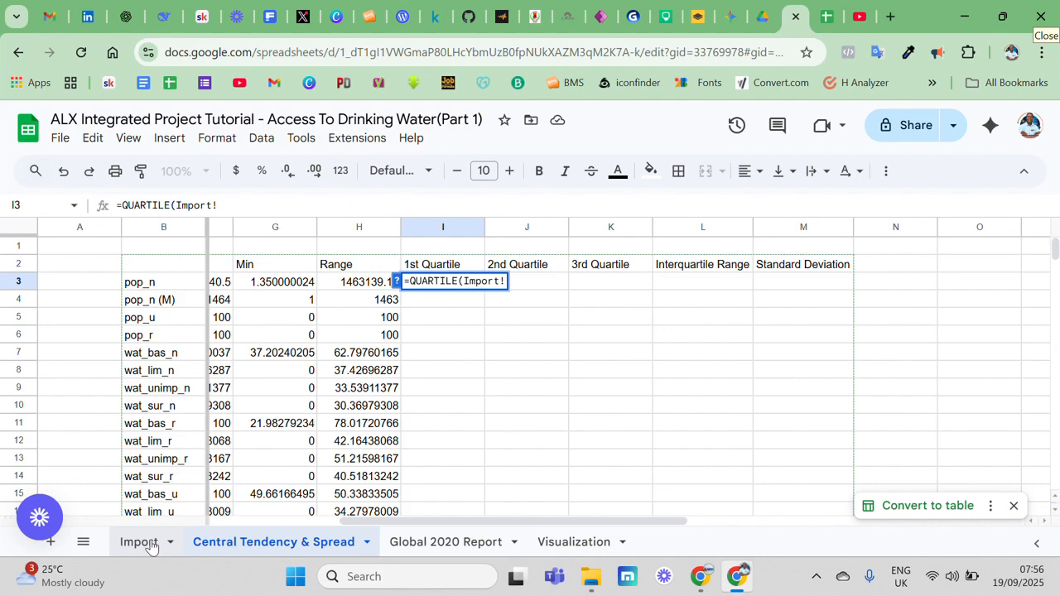
{"action": "type", "text": "C2"}
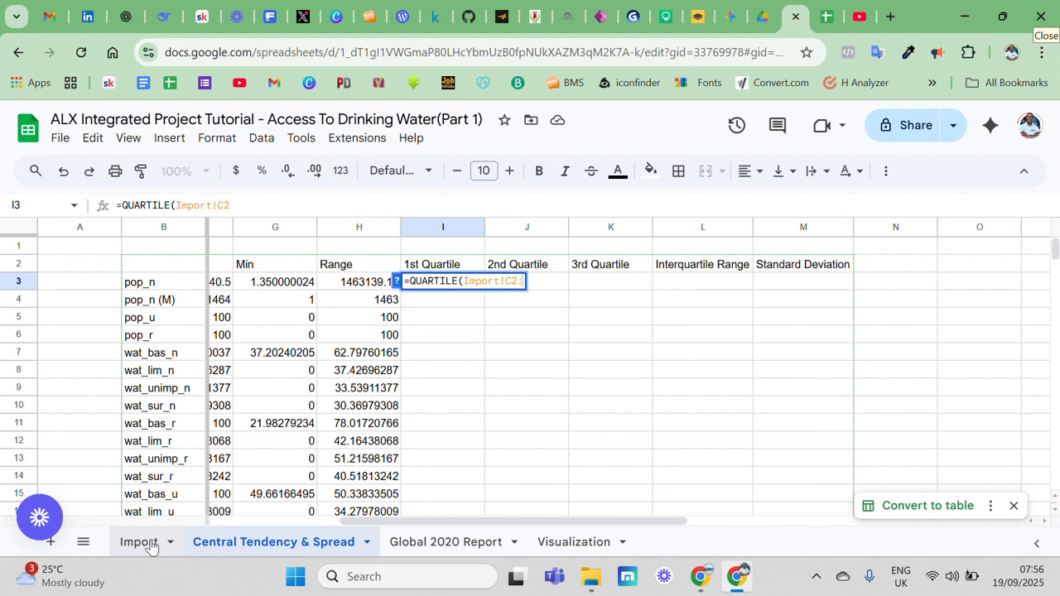
{"action": "type", "text": ":C214"}
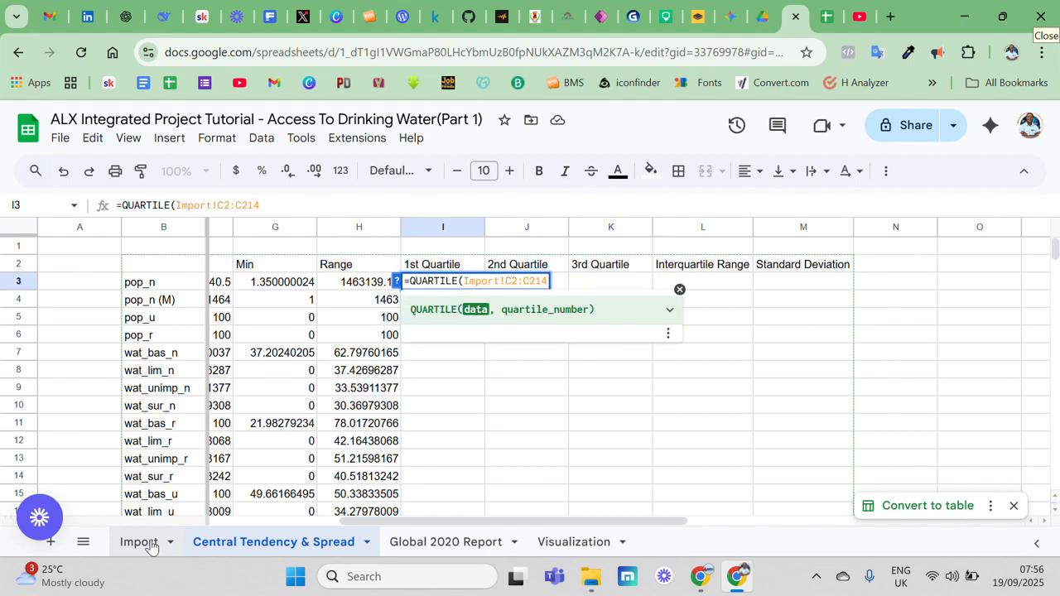
{"action": "type", "text": ", "}
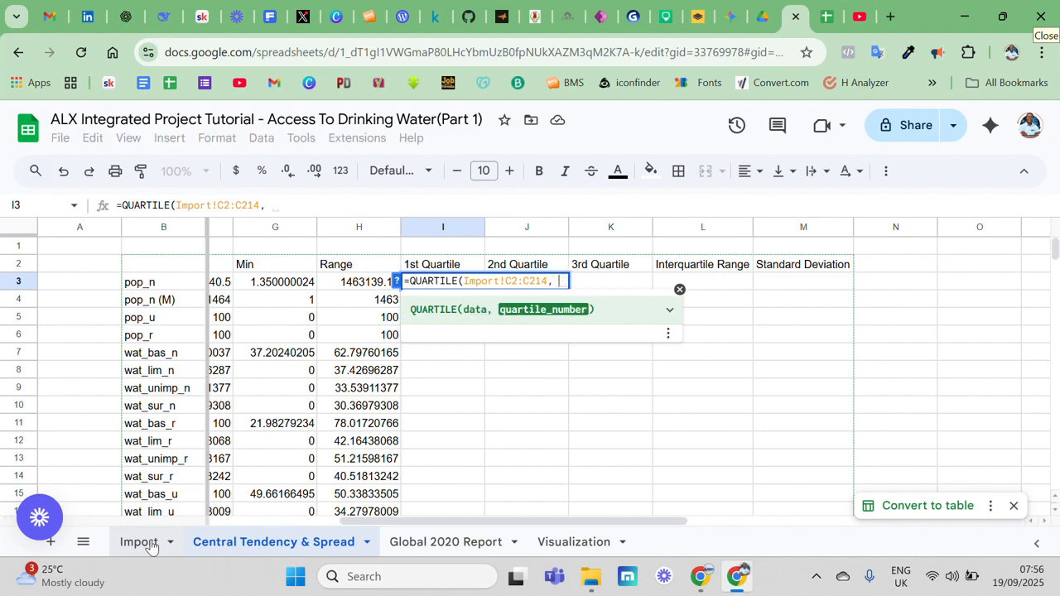
{"action": "type", "text": "1"}
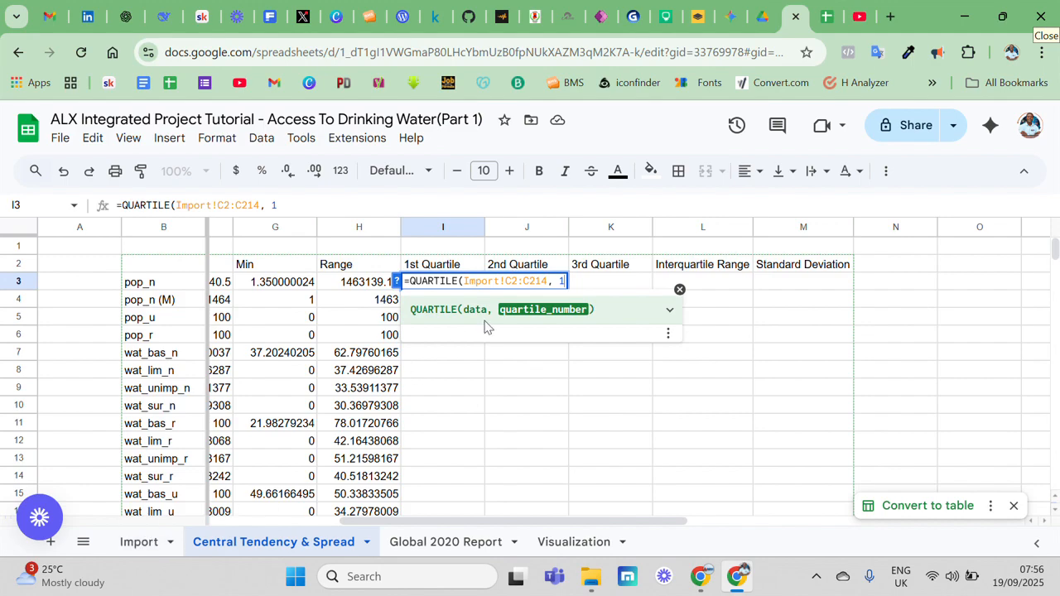
Copy the range reference Import!C2:C214 from the I3 formula for reuse and commit the formula
{"action": "left_click_drag", "start_coordinate": [548, 282], "coordinate": [465, 281]}
{"action": "key", "text": "ctrl+c"}
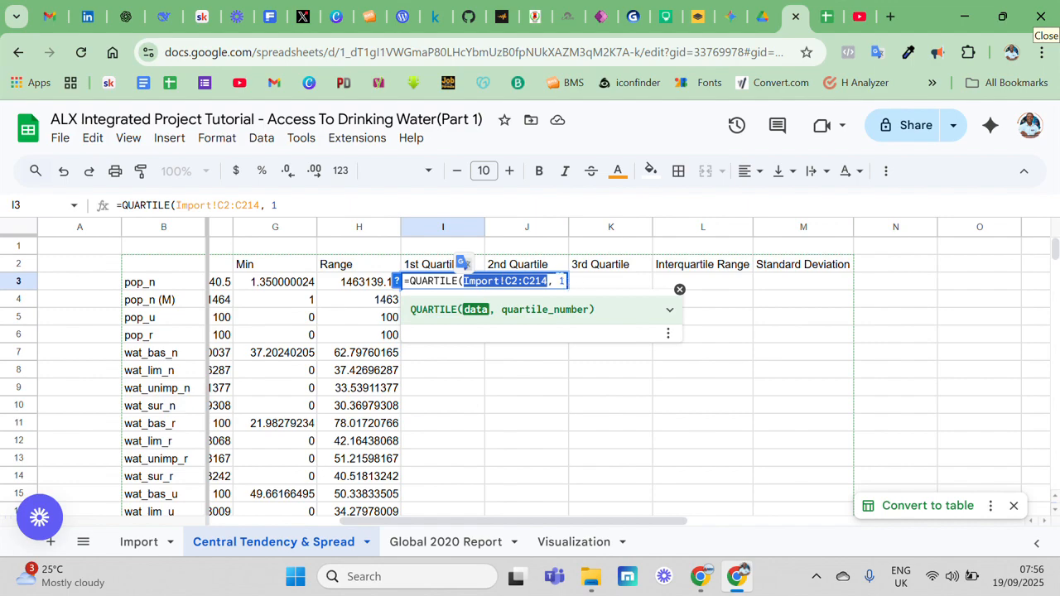
{"action": "left_click", "coordinate": [561, 281]}
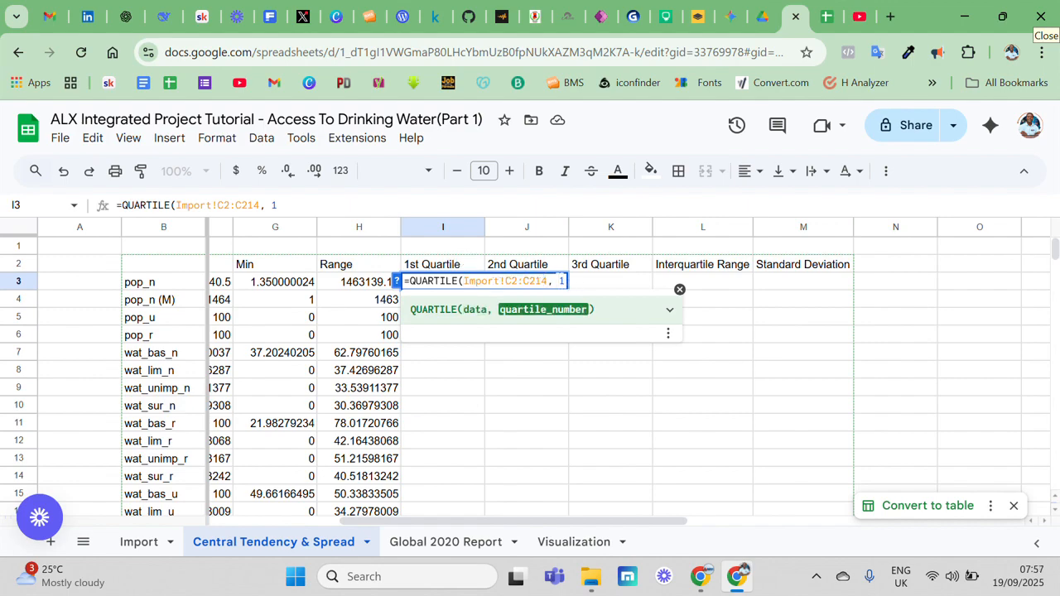
{"action": "key", "text": "Return"}
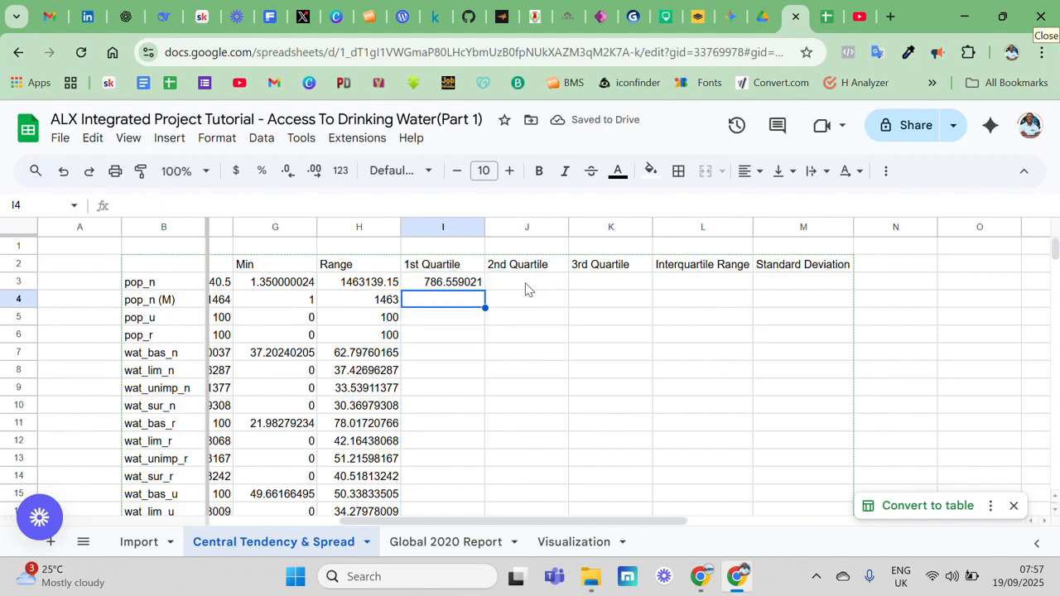
Fill the pop_n 2nd Quartile cell J3 with the suggested formula QUARTILE(Import!D2:D214, 1)
{"action": "double_click", "coordinate": [527, 289]}
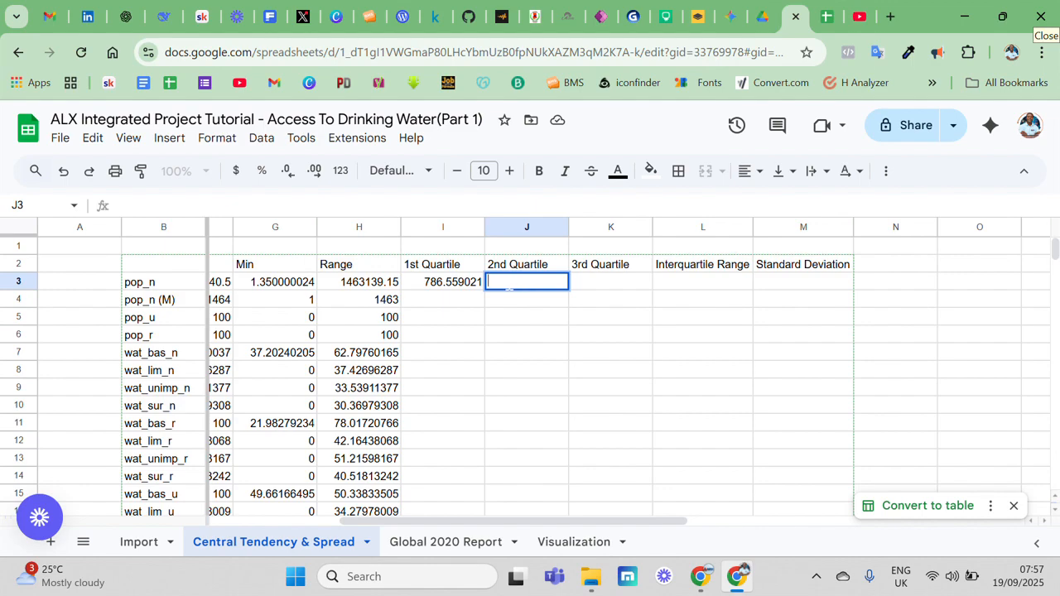
{"action": "type", "text": "="}
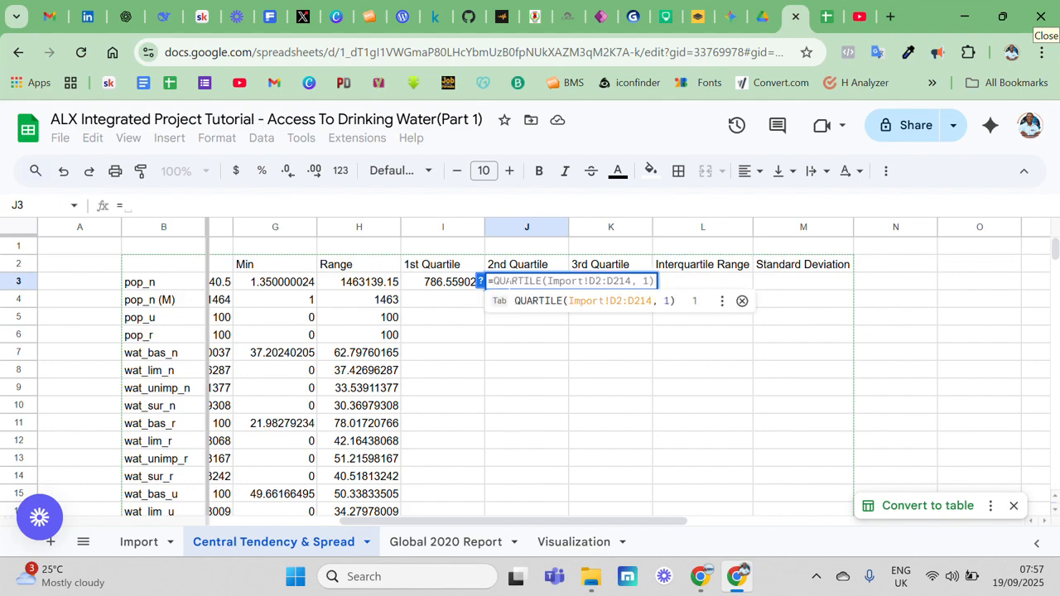
{"action": "type", "text": "q"}
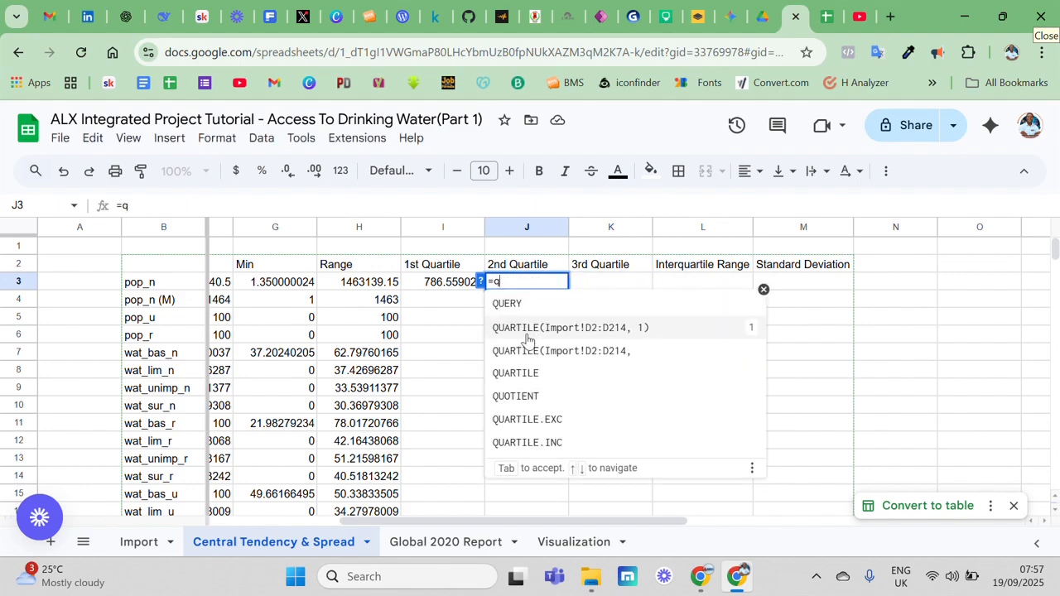
{"action": "left_click", "coordinate": [534, 329]}
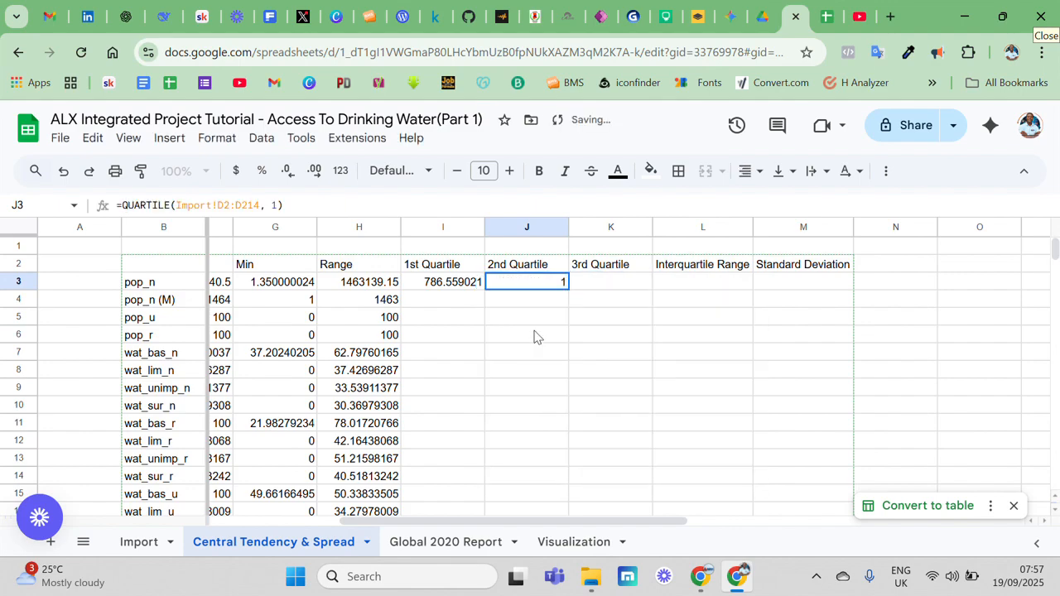
Correct the J3 formula to =QUARTILE(Import!C2:C214, 2) by pasting the copied range and setting the quartile number to 2
{"action": "double_click", "coordinate": [540, 290]}
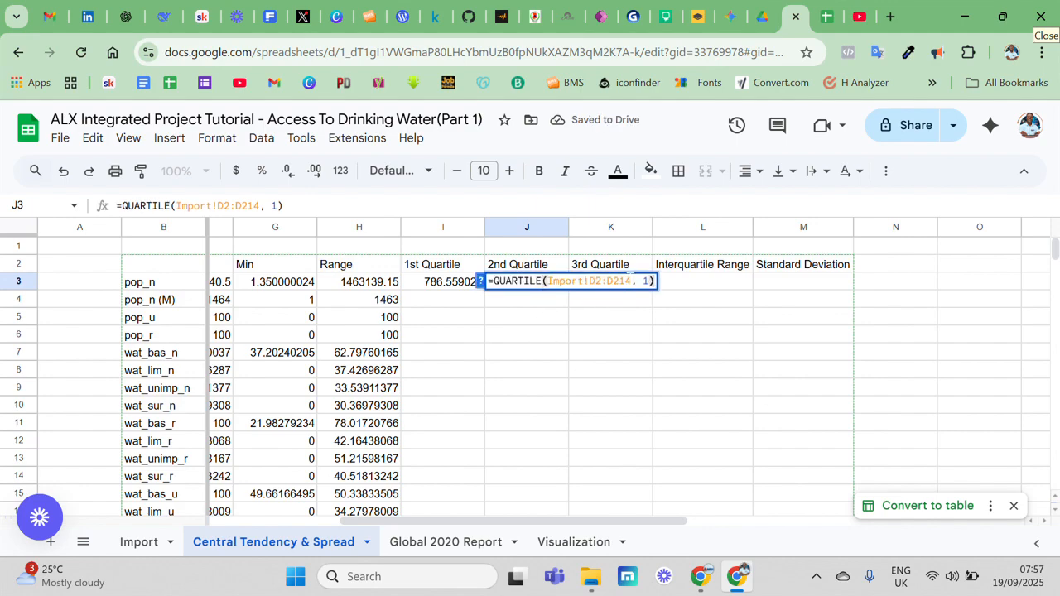
{"action": "left_click_drag", "start_coordinate": [631, 277], "coordinate": [549, 282]}
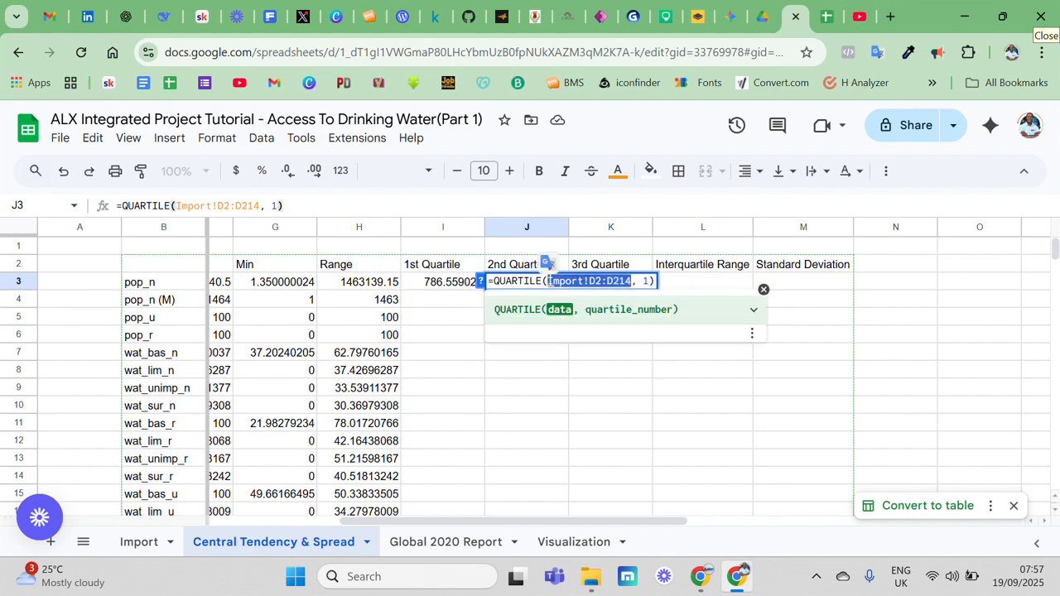
{"action": "key", "text": "ctrl+v"}
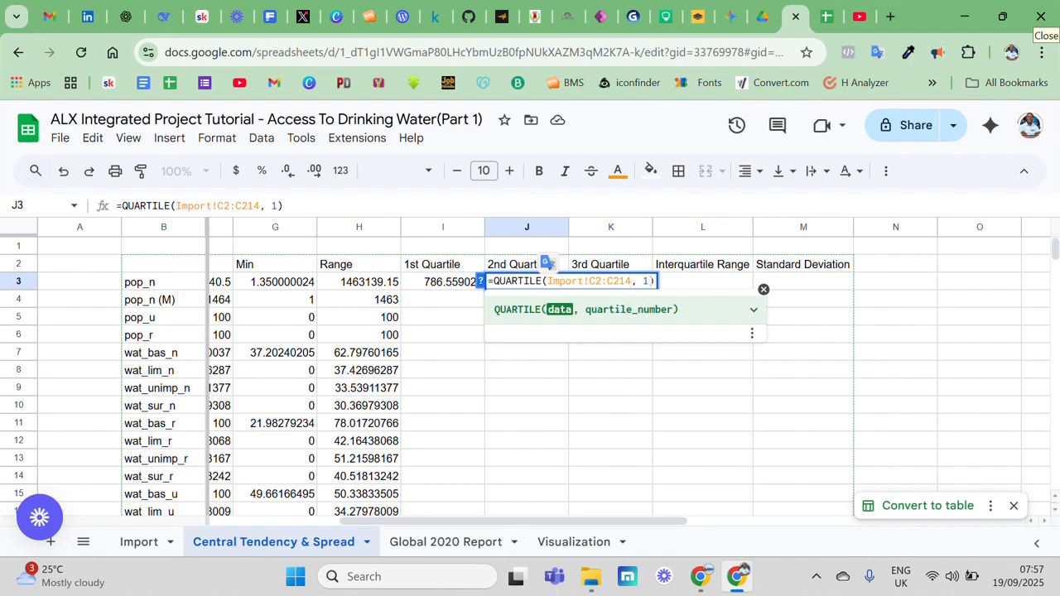
{"action": "left_click", "coordinate": [650, 281]}
{"action": "key", "text": "BackSpace"}
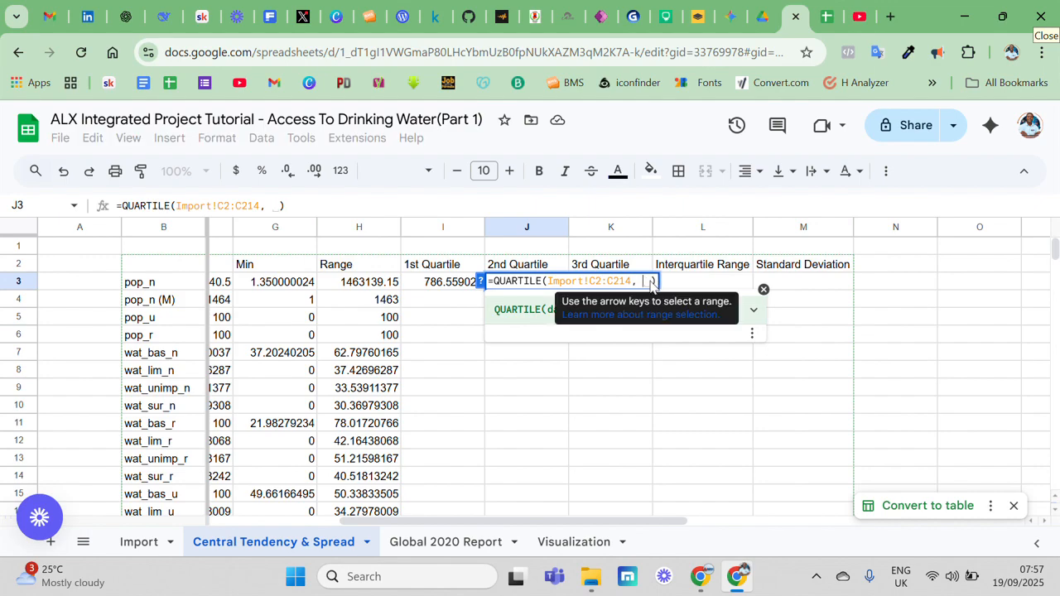
{"action": "type", "text": "2"}
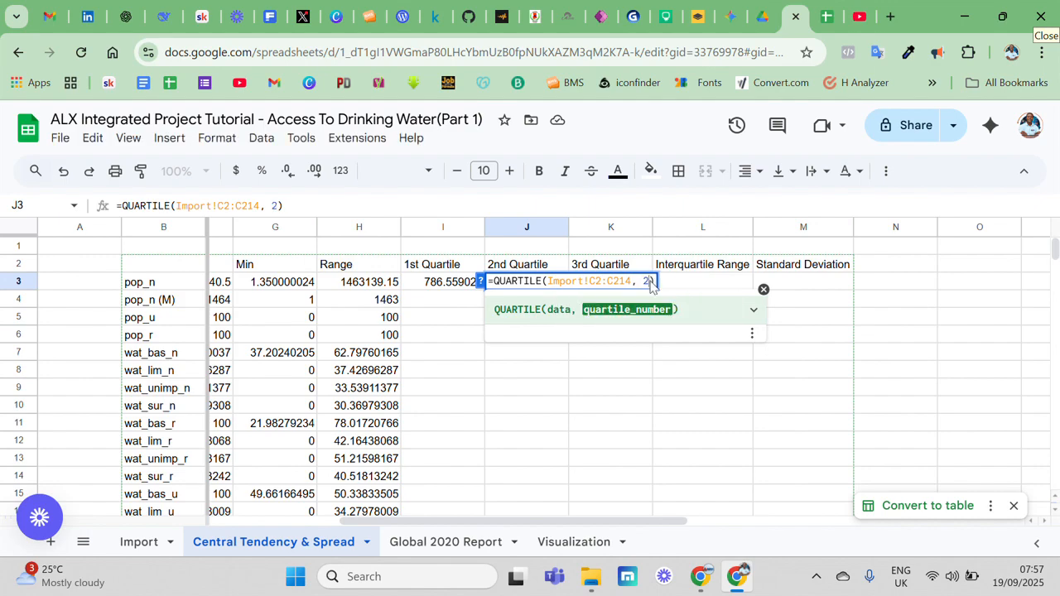
{"action": "key", "text": "Return"}
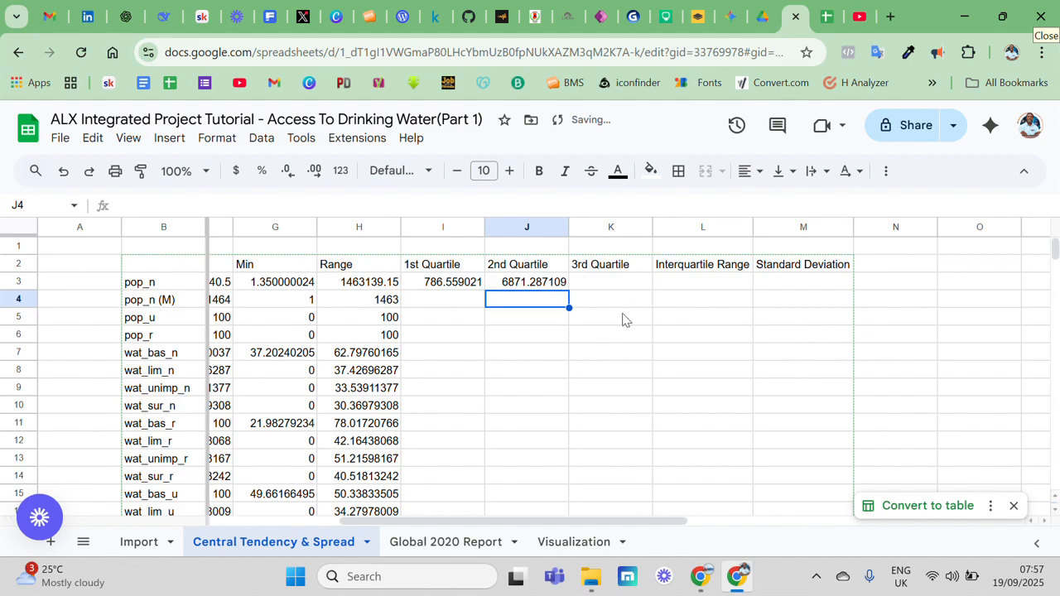
Write the pop_n 3rd Quartile formula in K3 as =QUARTILE(Import!C2:C214, 3), reusing the copied range
{"action": "left_click", "coordinate": [607, 283]}
{"action": "double_click", "coordinate": [607, 282]}
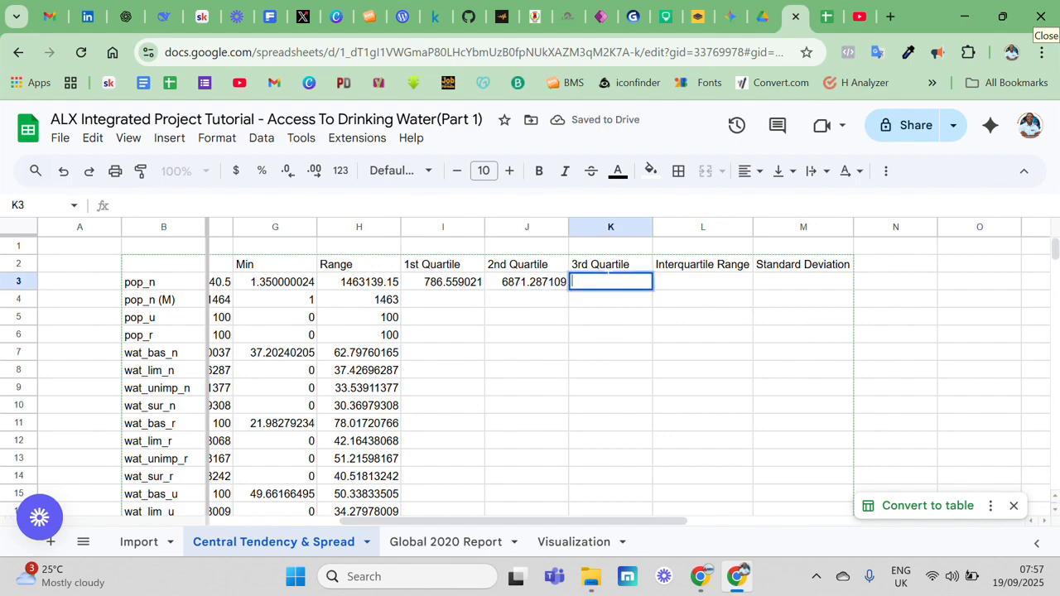
{"action": "type", "text": "="}
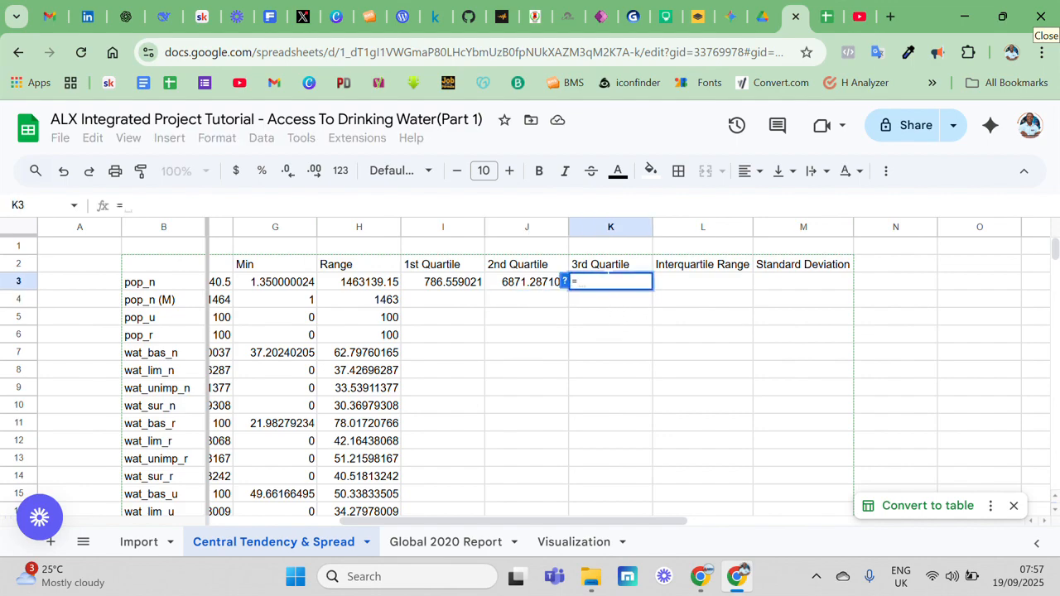
{"action": "type", "text": "q"}
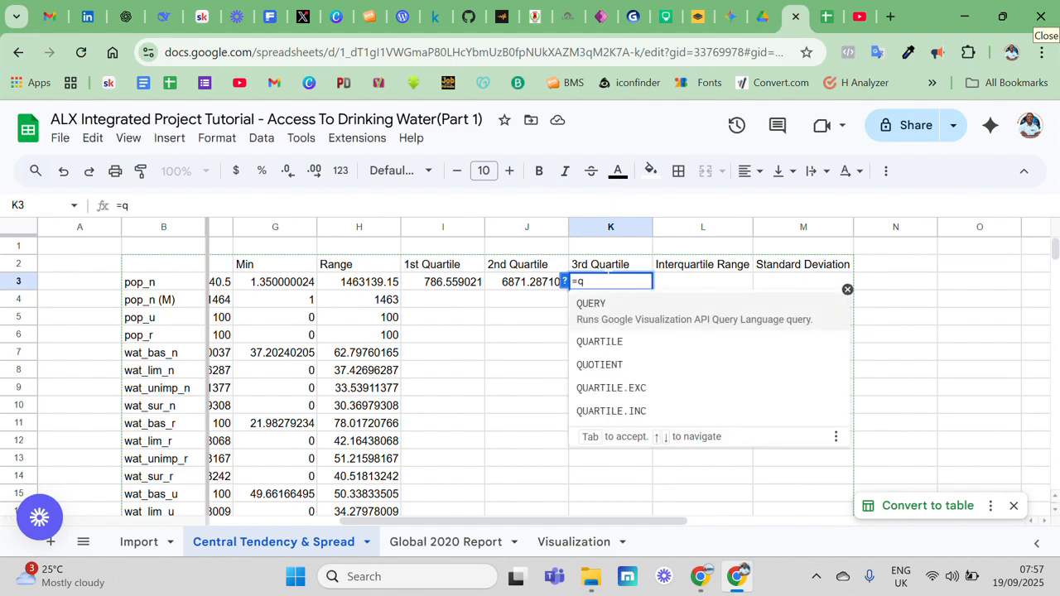
{"action": "left_click", "coordinate": [600, 341]}
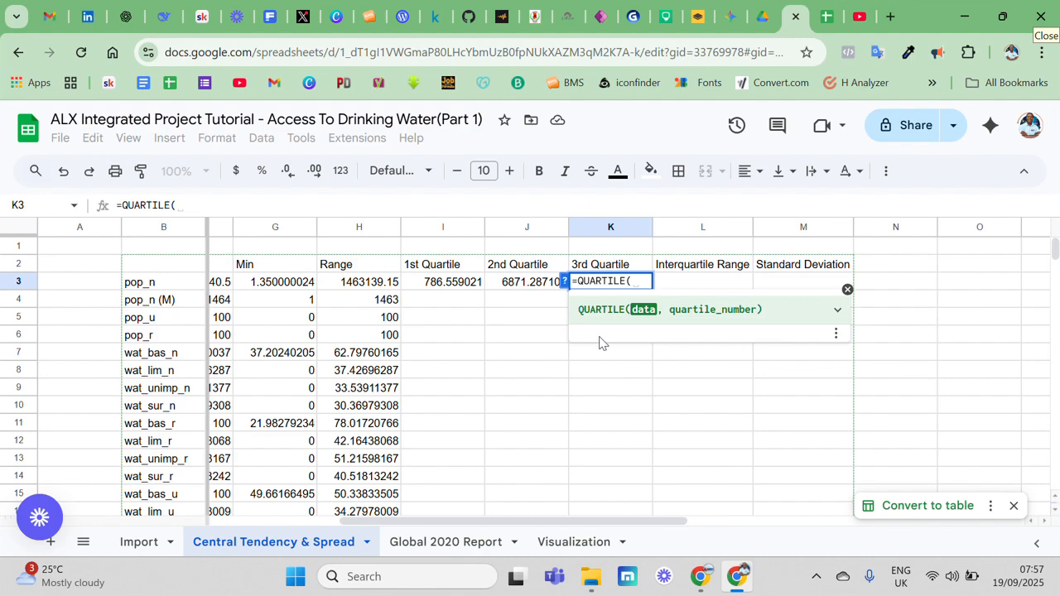
{"action": "key", "text": "Tab"}
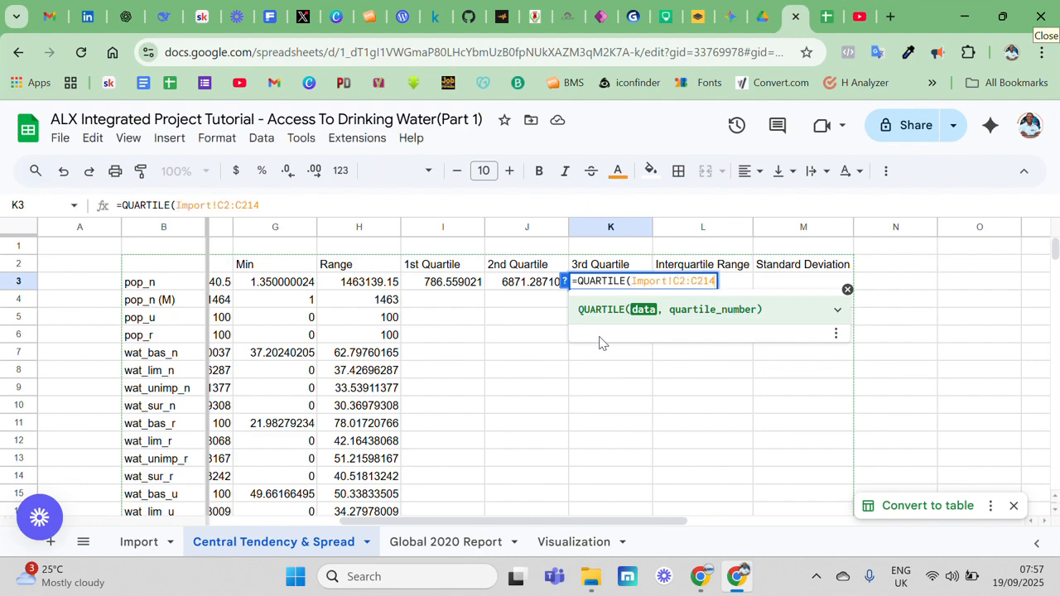
{"action": "type", "text": ","}
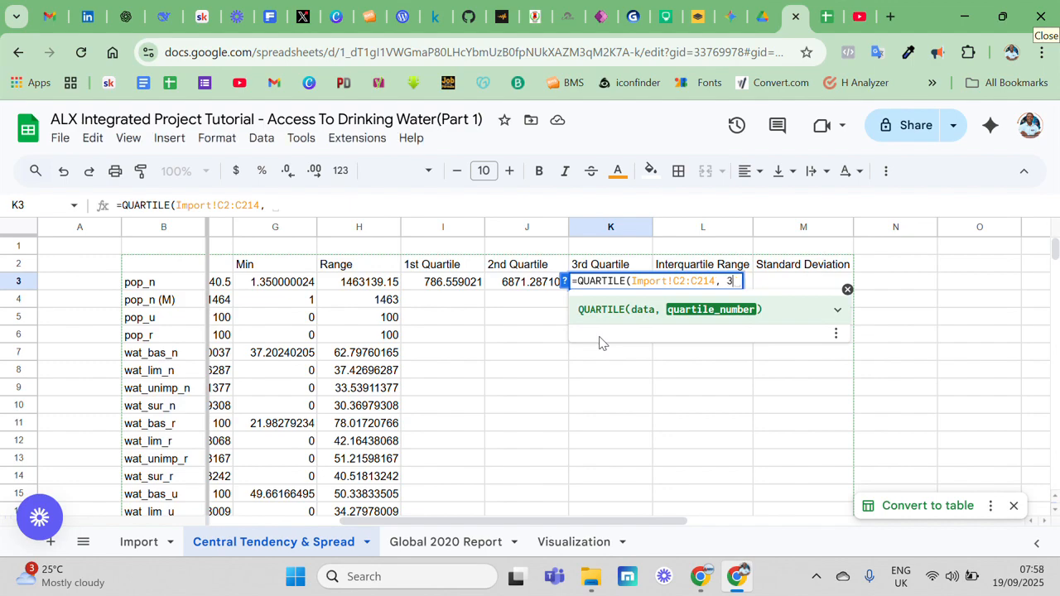
{"action": "type", "text": "3"}
{"action": "key", "text": "Return"}
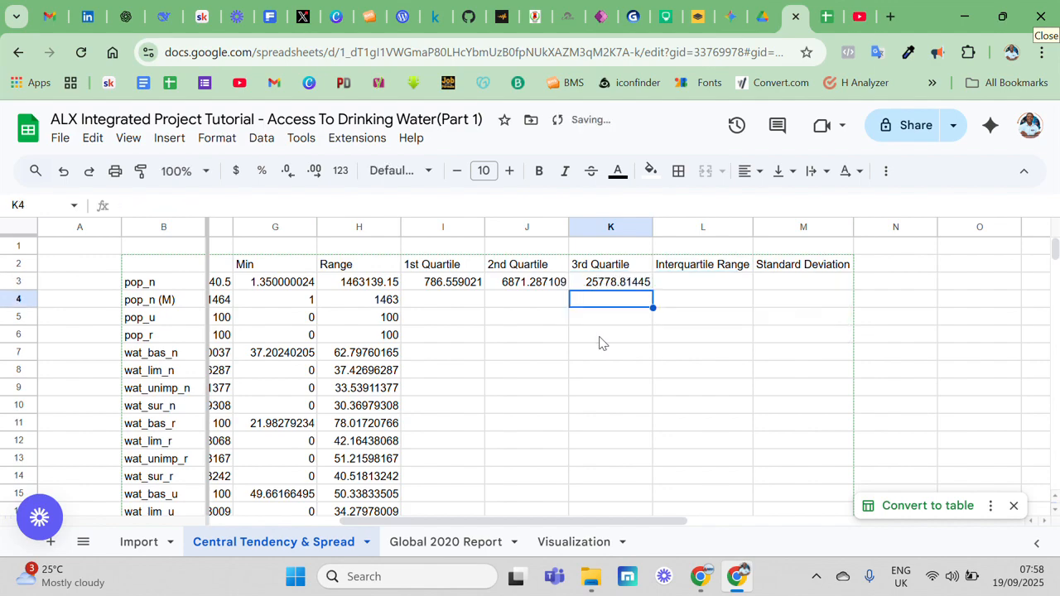
Calculate the pop_n Interquartile Range in L3 as 3rd Quartile minus 1st Quartile with =K3-I3
{"action": "left_click", "coordinate": [695, 287]}
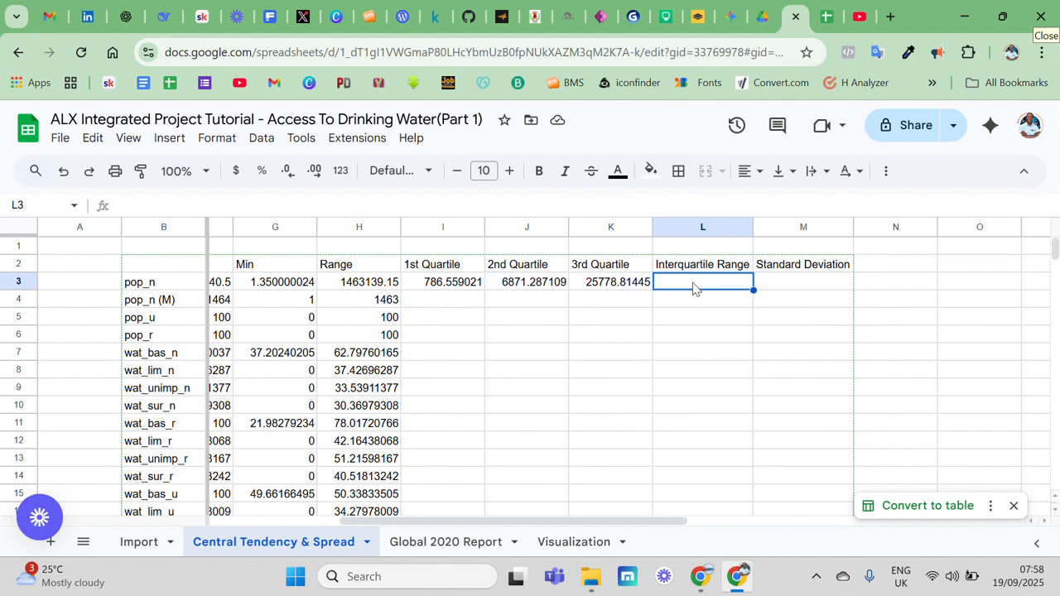
{"action": "type", "text": "="}
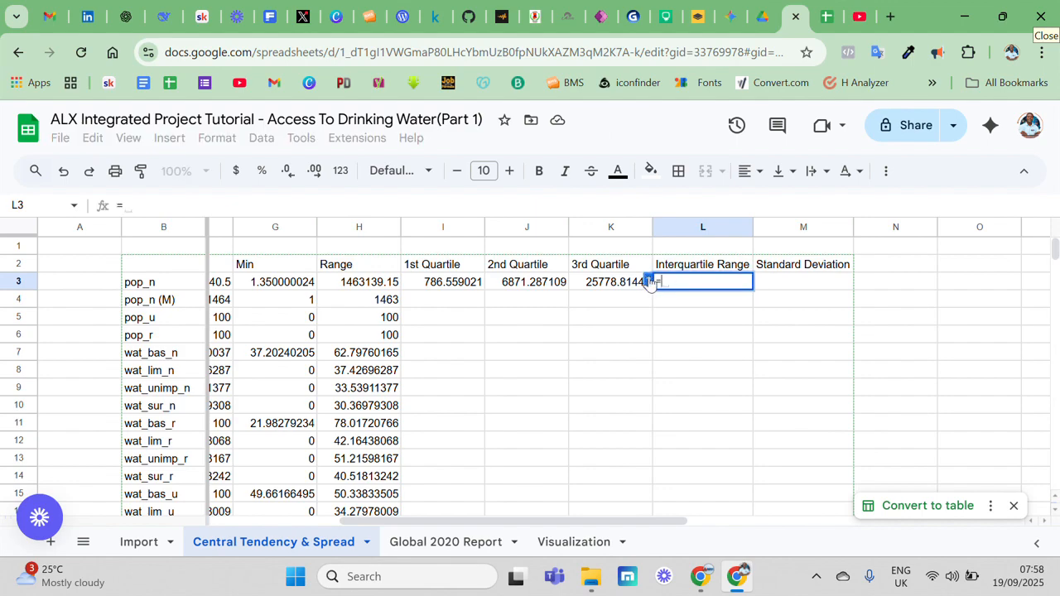
{"action": "left_click", "coordinate": [614, 283]}
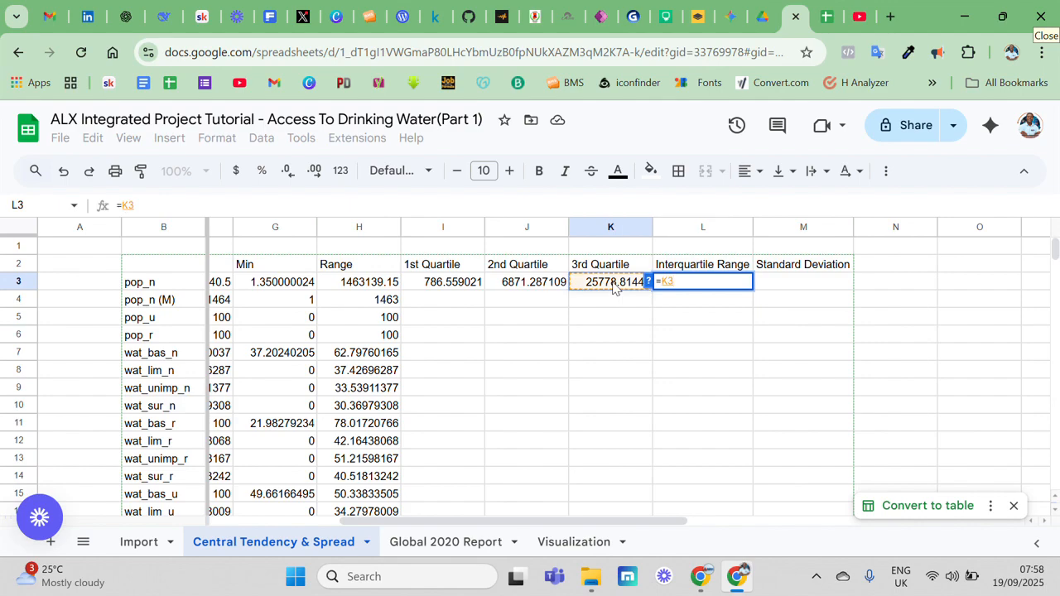
{"action": "type", "text": "-"}
{"action": "left_click", "coordinate": [465, 283]}
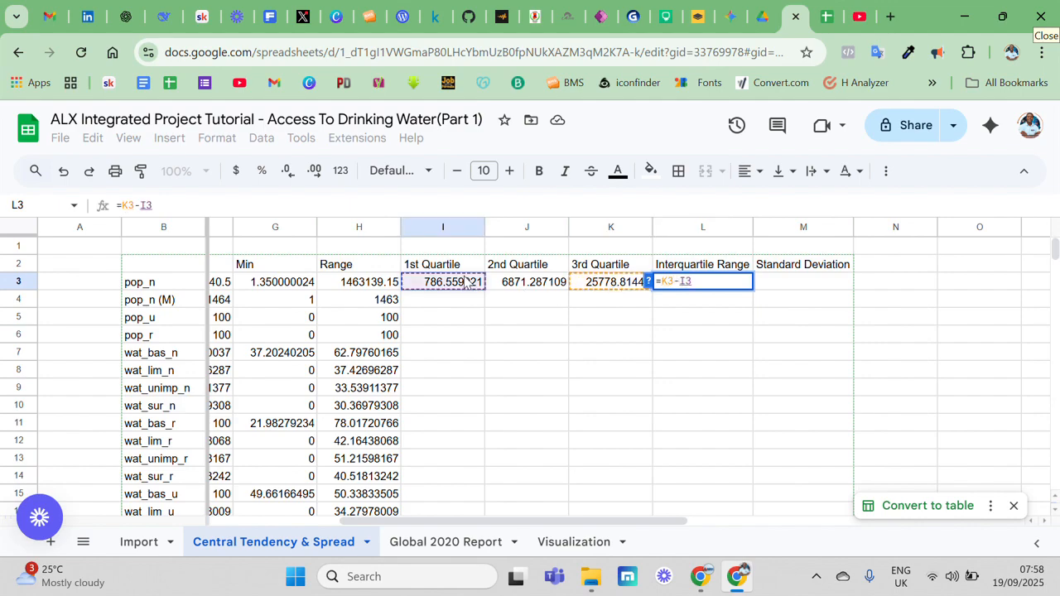
{"action": "key", "text": "Return"}
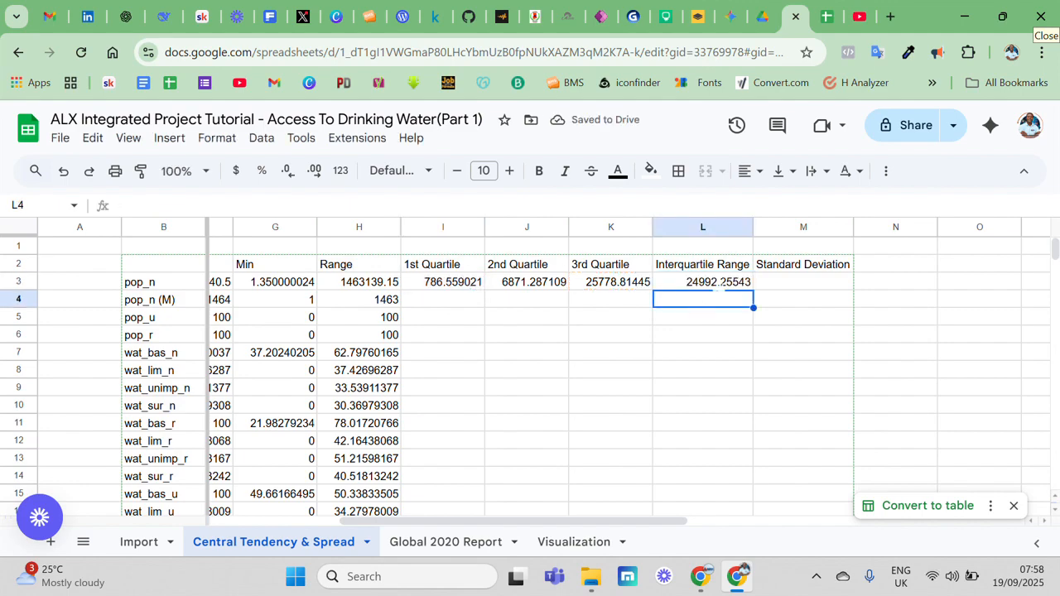
Calculate the pop_n population Standard Deviation in M3 with STDEVP over the copied range Import!C2:C214
{"action": "left_click", "coordinate": [784, 281]}
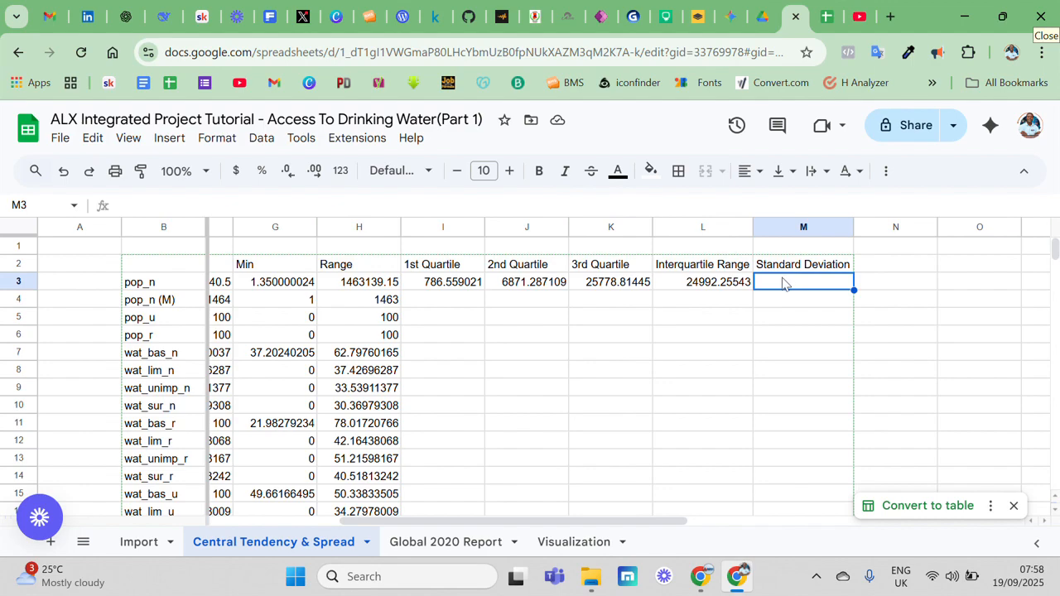
{"action": "type", "text": "="}
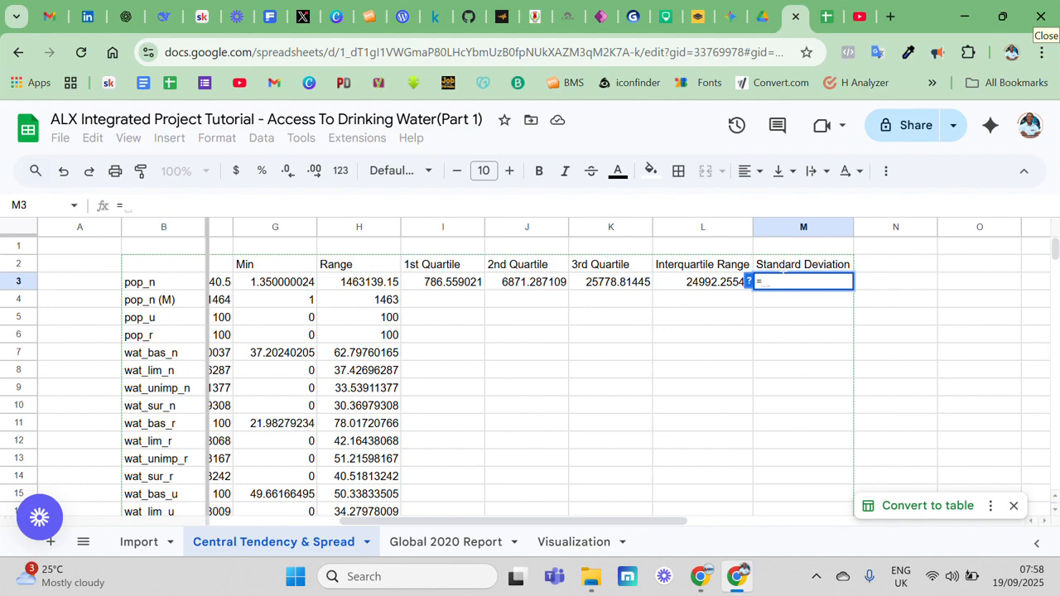
{"action": "type", "text": "st"}
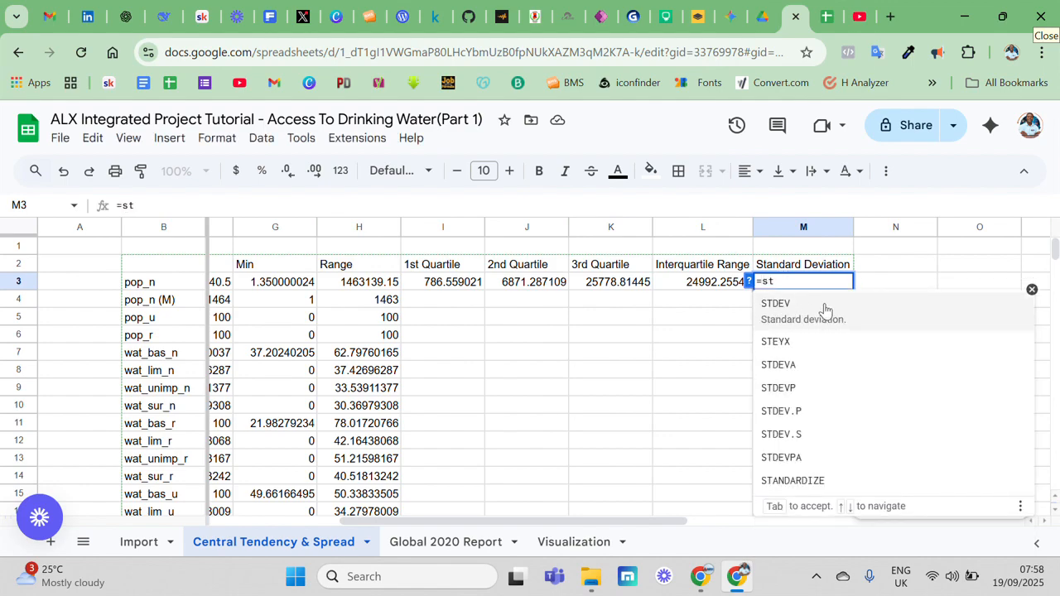
{"action": "left_click", "coordinate": [845, 390]}
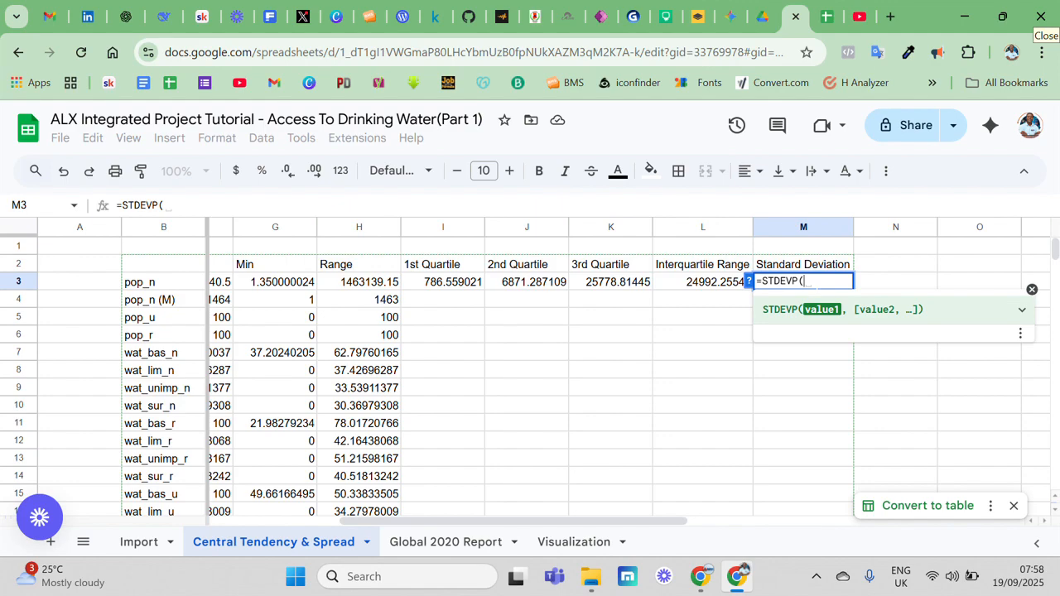
{"action": "type", "text": "Import!C2:C214"}
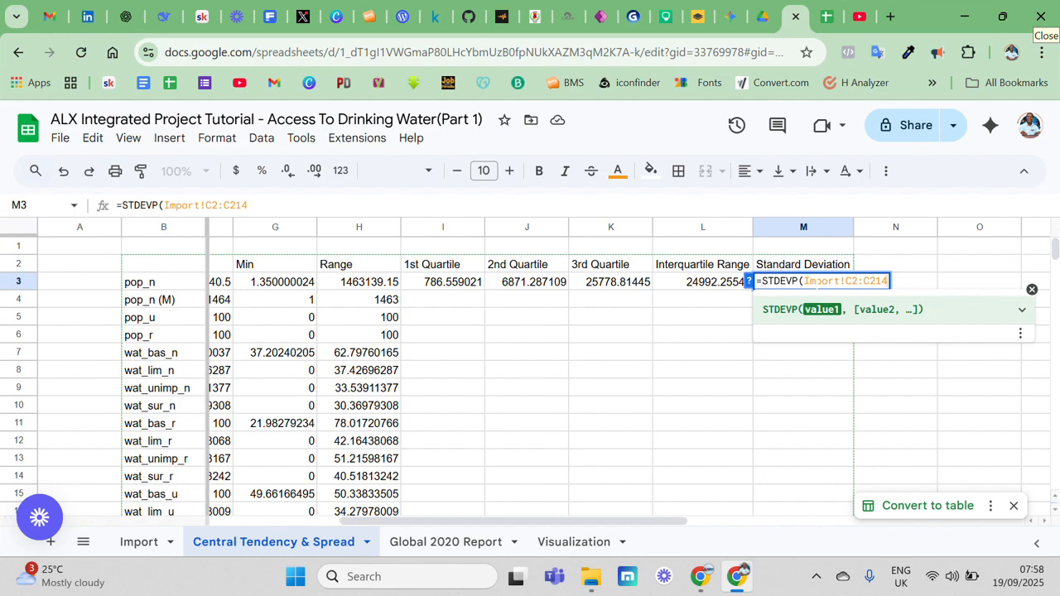
{"action": "key", "text": "Return"}
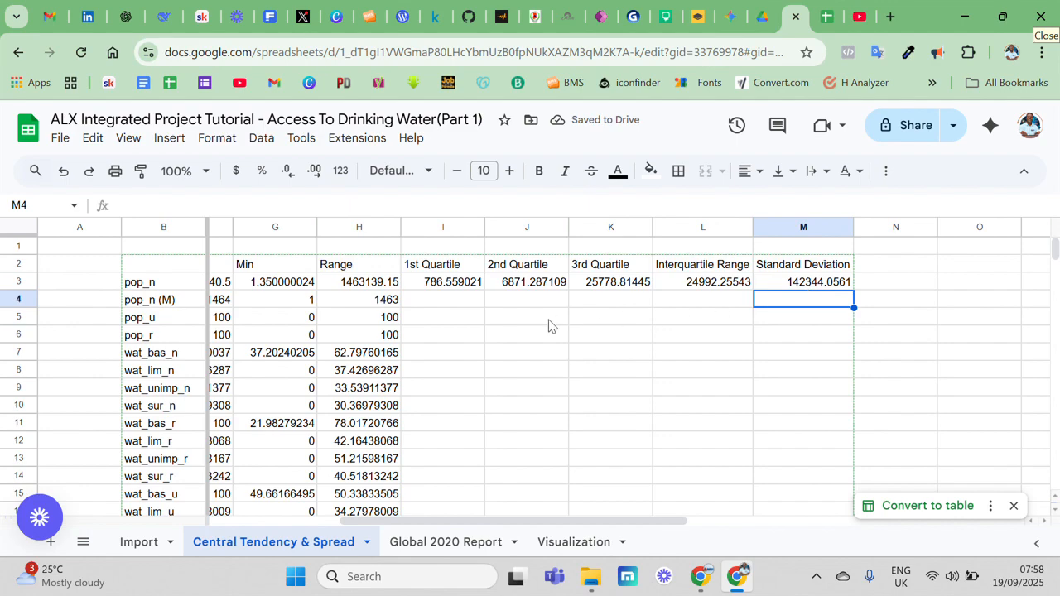
Select the pop_n (M) 1st Quartile cell I4
{"action": "left_click", "coordinate": [458, 305]}
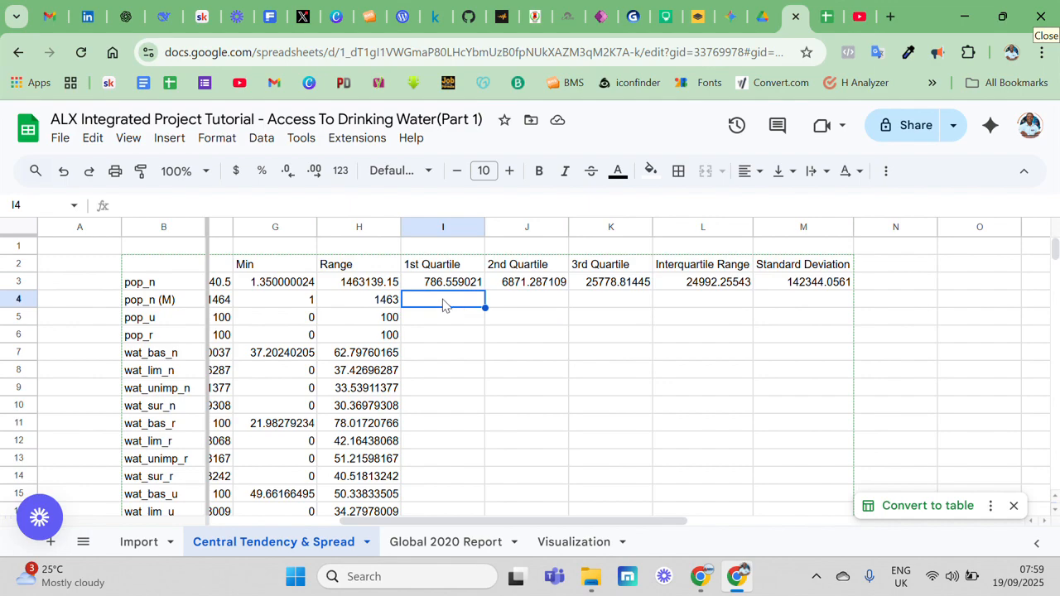